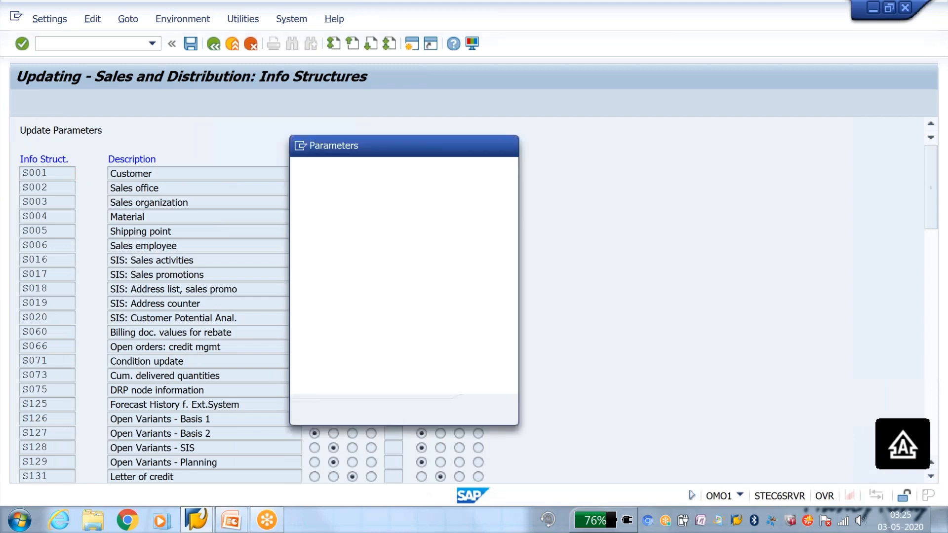
Step: Apply a daily period split to info structure S071, and save the changed update settings
{"action": "left_click", "coordinate": [312, 229]}
{"action": "left_click", "coordinate": [482, 407]}
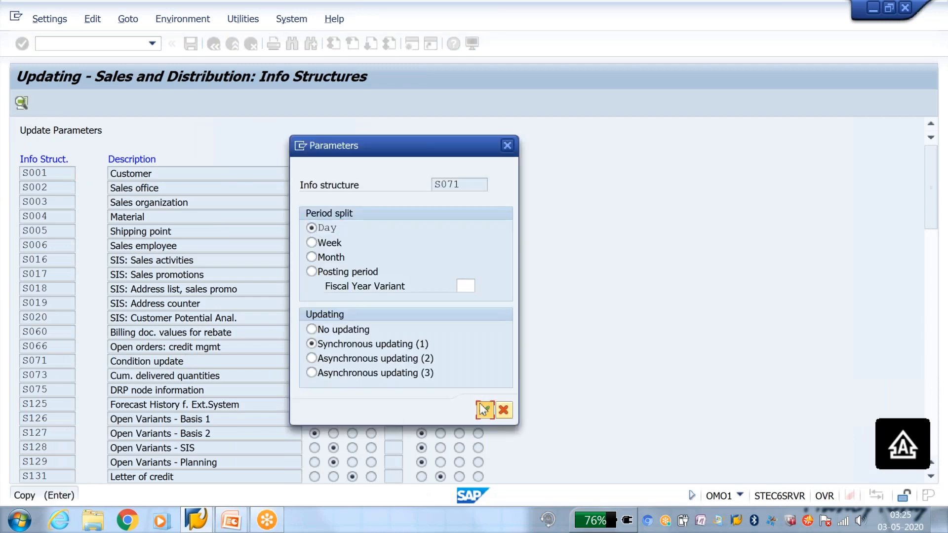
{"action": "left_click", "coordinate": [242, 329]}
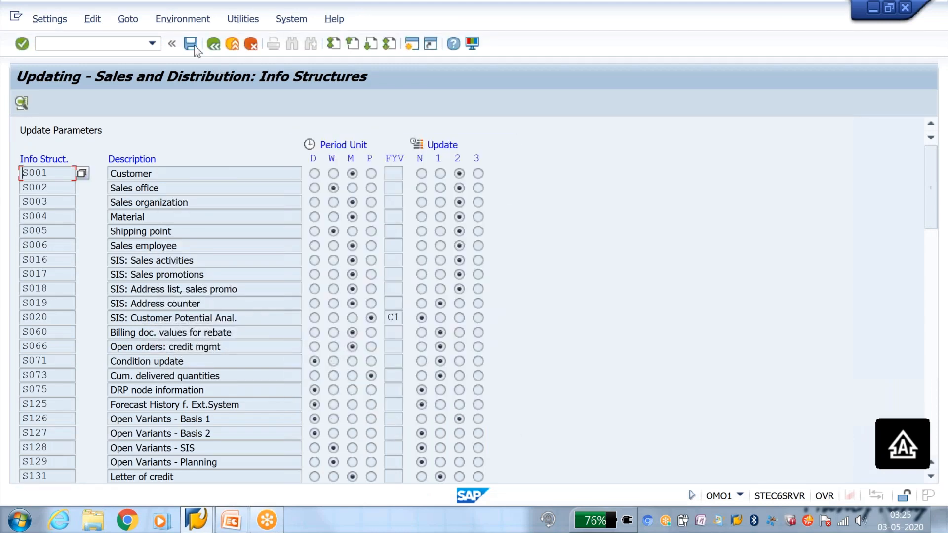
{"action": "left_click", "coordinate": [194, 44]}
{"action": "left_click", "coordinate": [256, 273]}
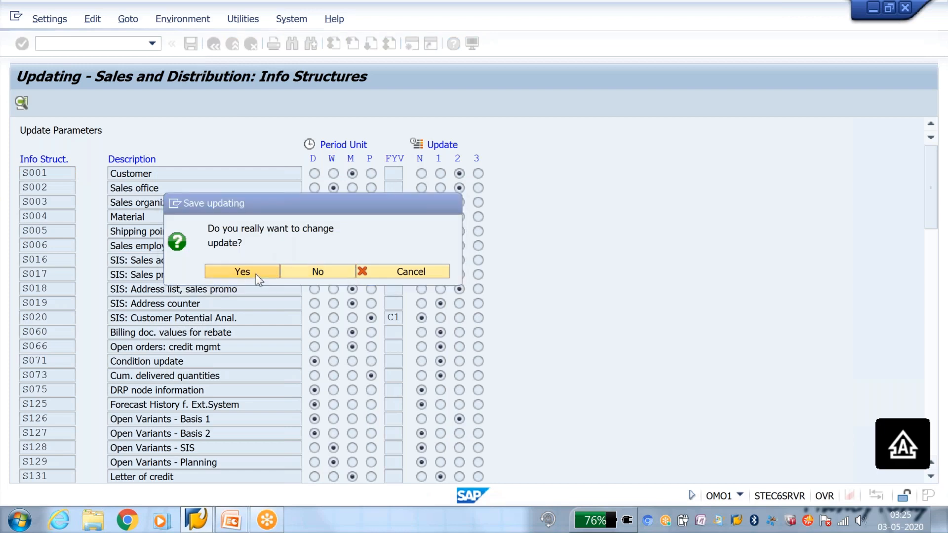
{"action": "left_click", "coordinate": [279, 257]}
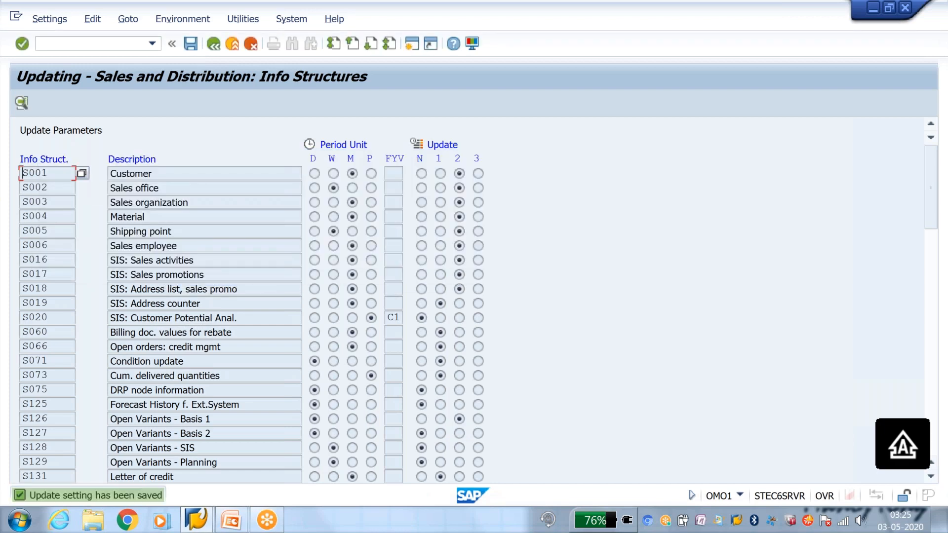
Step: Start transaction VK11 in a new session and open fast entry for condition type RUPP
{"action": "left_click", "coordinate": [413, 42]}
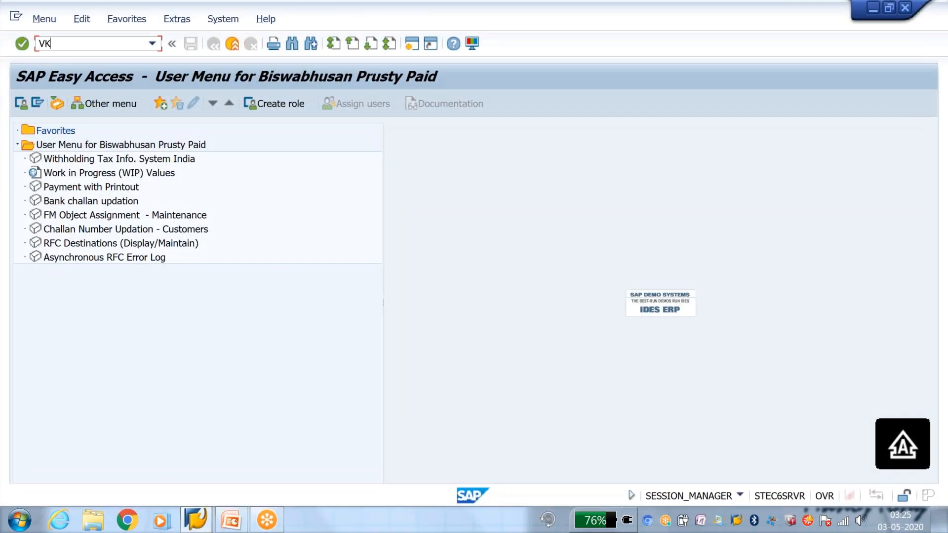
{"action": "type", "text": "VK11"}
{"action": "key", "text": "Return"}
{"action": "key", "text": "Return"}
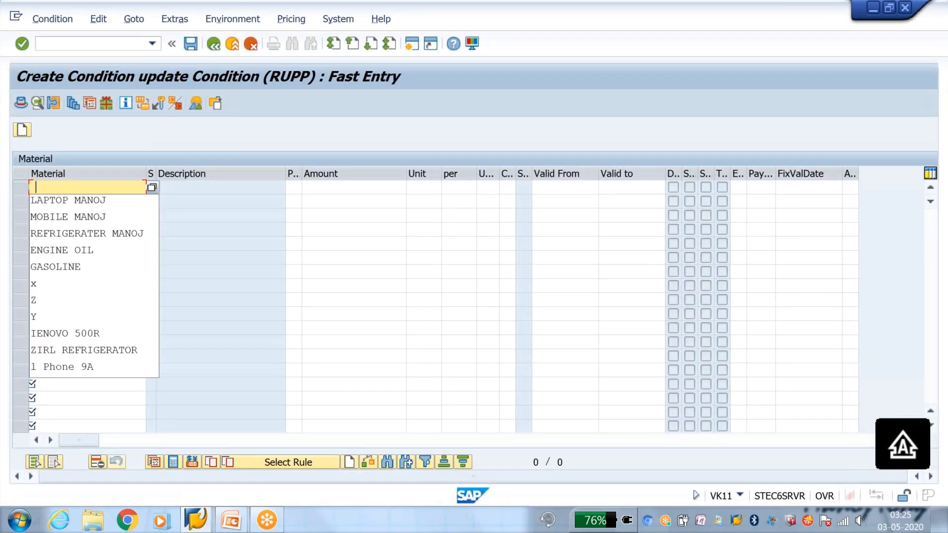
Step: Choose the suggested material beginning with MOBILE for the first row of the condition record
{"action": "key", "text": "Down"}
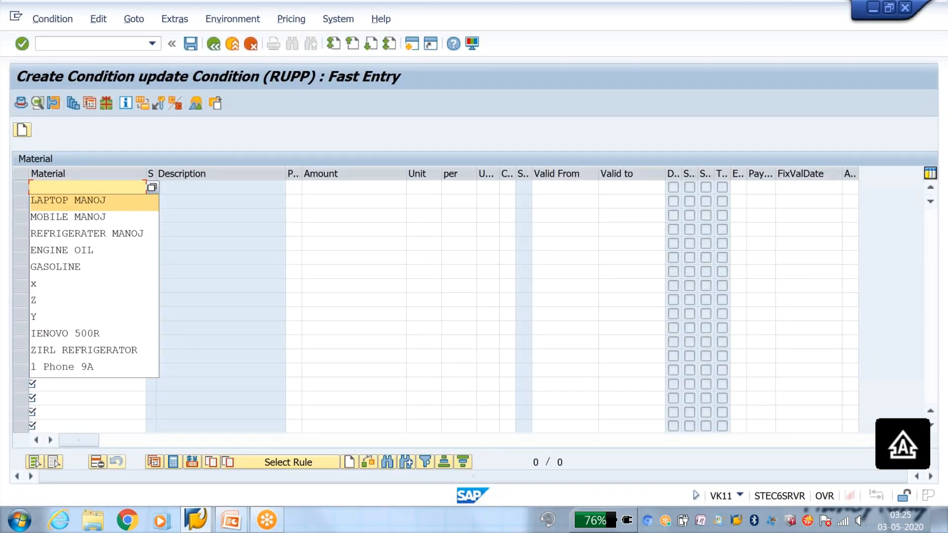
{"action": "key", "text": "Down"}
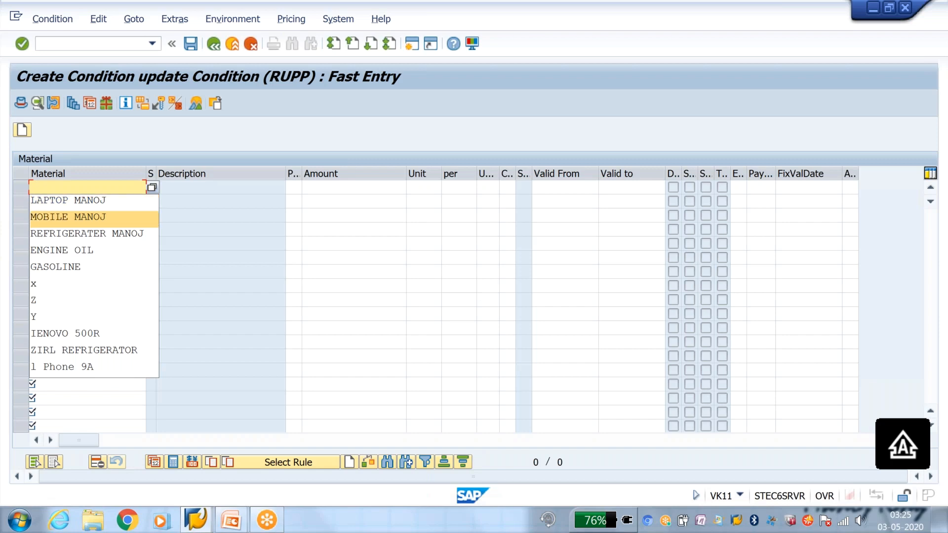
{"action": "key", "text": "Down"}
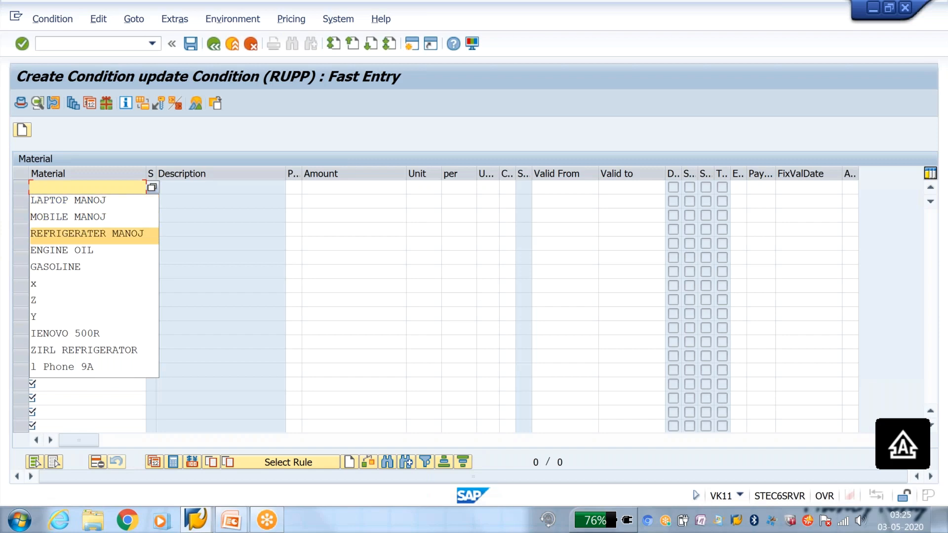
{"action": "key", "text": "Up"}
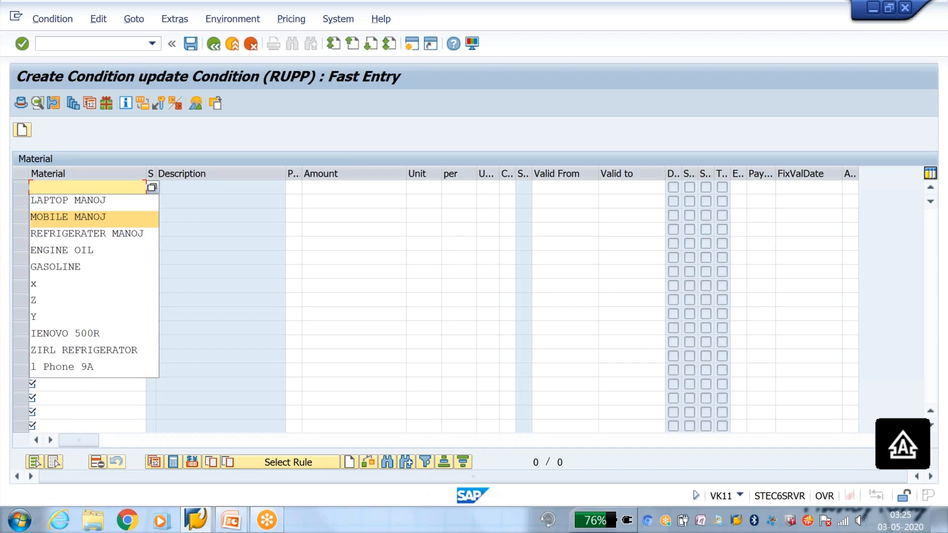
{"action": "key", "text": "Return"}
Step: Set the material's RUPP condition amount to 1000 INR and confirm the row
{"action": "key", "text": "Tab"}
{"action": "key", "text": "Tab"}
{"action": "key", "text": "Tab"}
{"action": "key", "text": "Tab"}
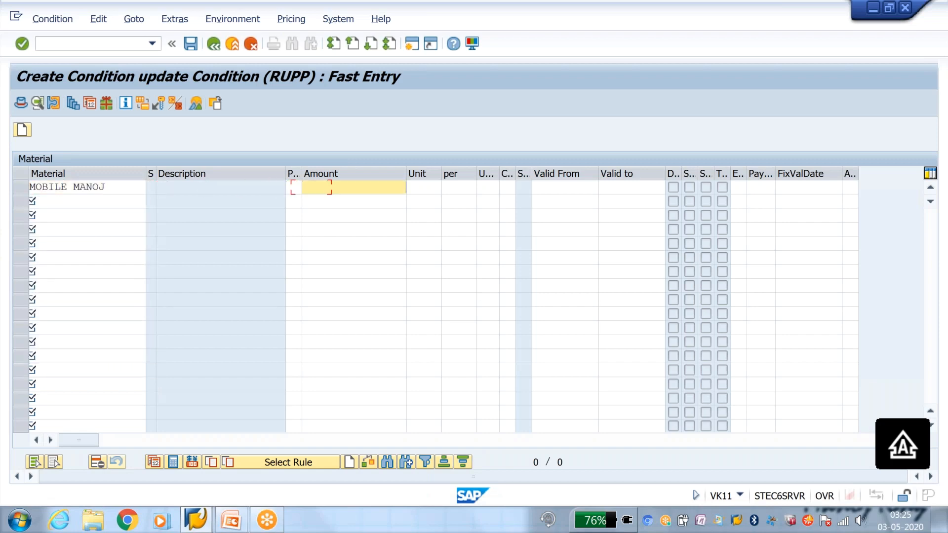
{"action": "type", "text": "1000"}
{"action": "key", "text": "Tab"}
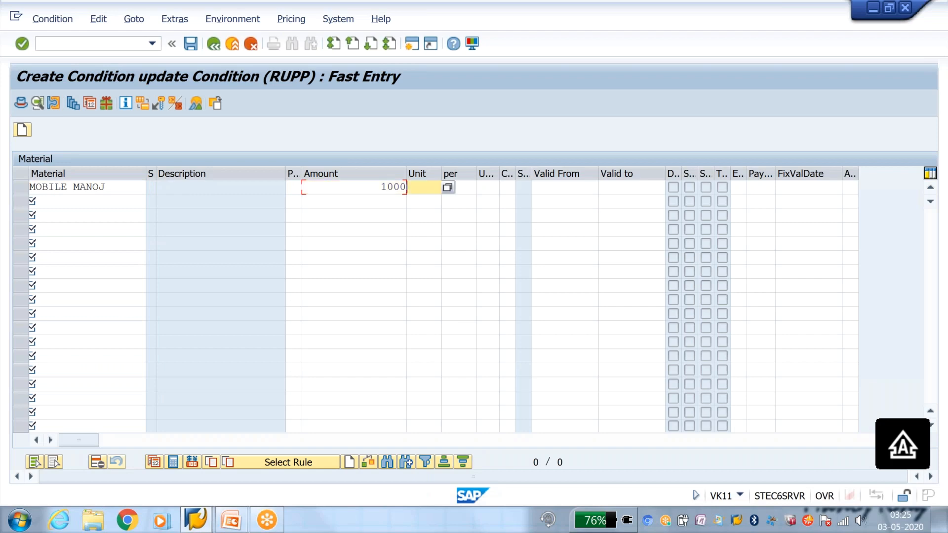
{"action": "type", "text": "INR"}
{"action": "key", "text": "Return"}
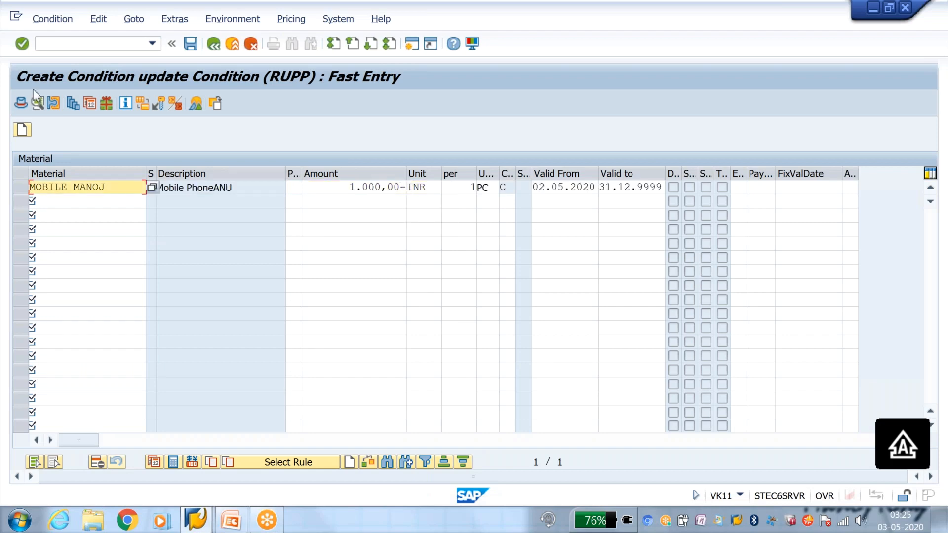
Step: Limit the record to a maximum of 2 orders in its additional sales data, save it and return to the condition type entry
{"action": "left_click", "coordinate": [21, 186]}
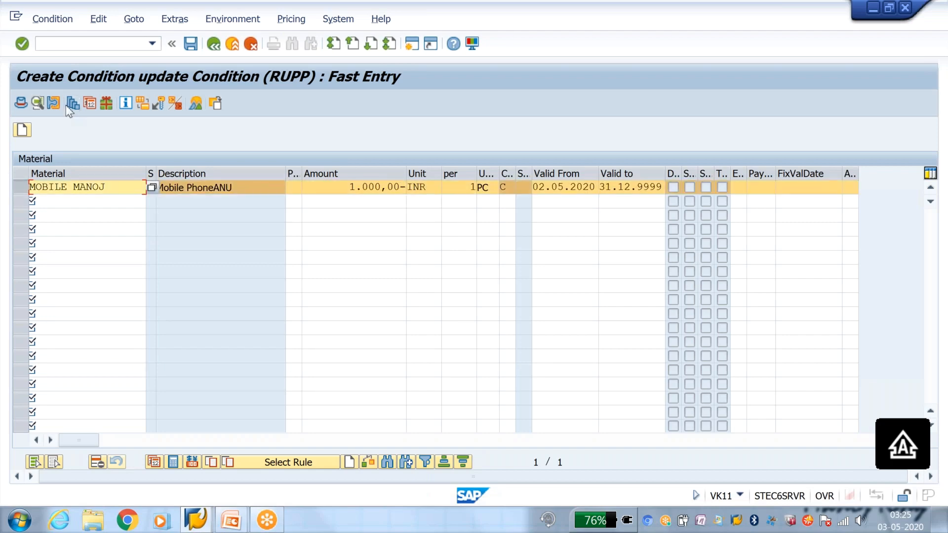
{"action": "left_click", "coordinate": [53, 104]}
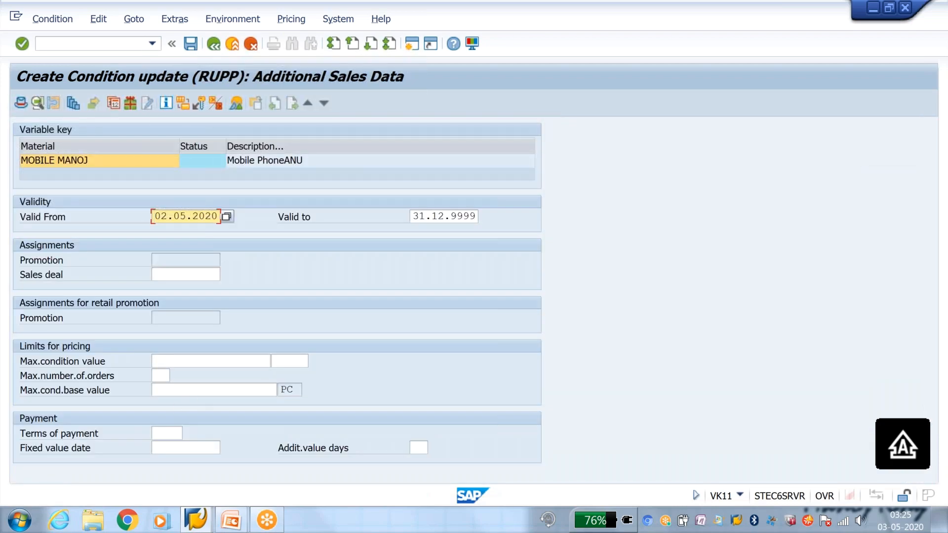
{"action": "left_click", "coordinate": [162, 375]}
{"action": "type", "text": "2"}
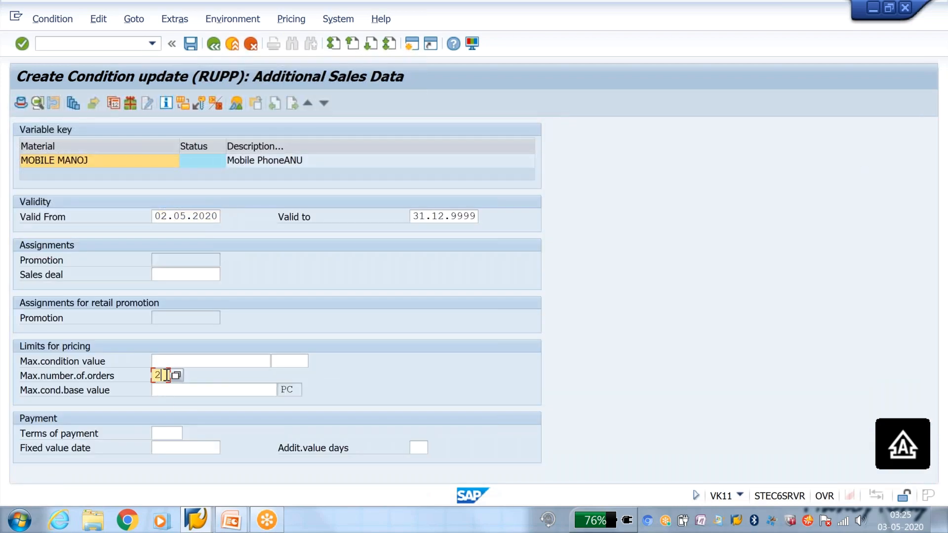
{"action": "left_click", "coordinate": [193, 44]}
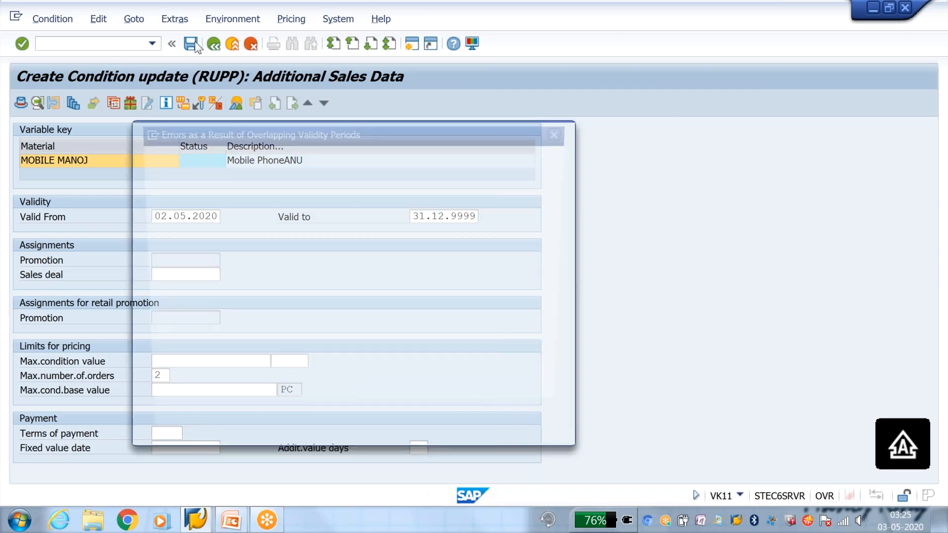
{"action": "key", "text": "Return"}
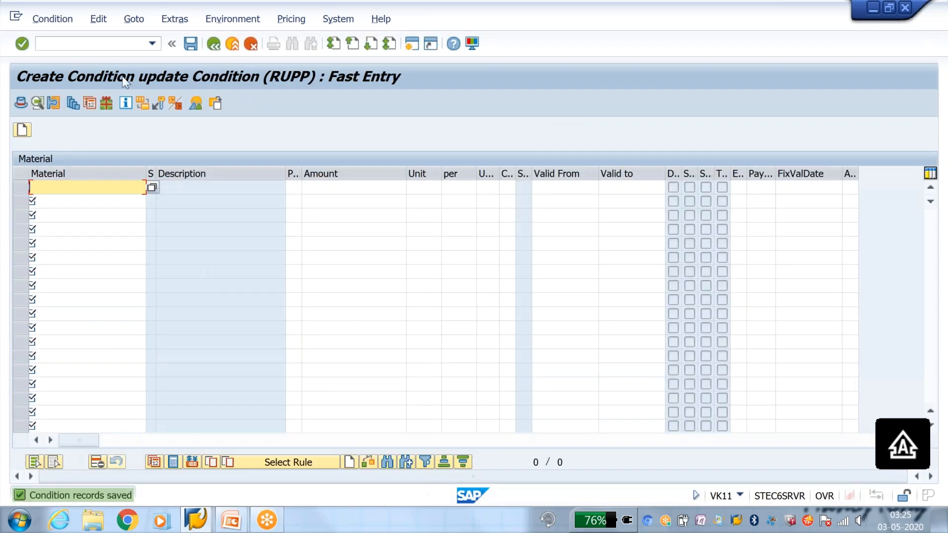
{"action": "left_click", "coordinate": [122, 44]}
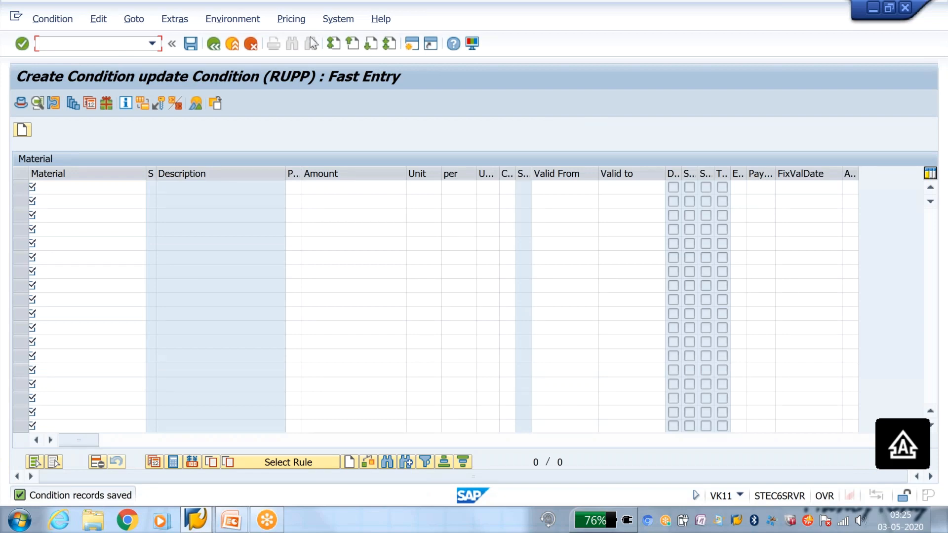
{"action": "left_click", "coordinate": [216, 46]}
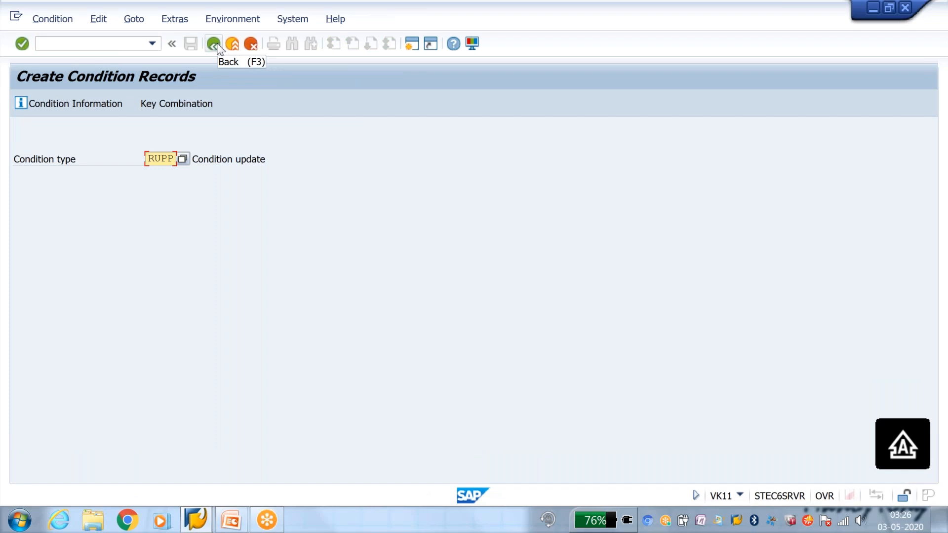
{"action": "left_click", "coordinate": [566, 13]}
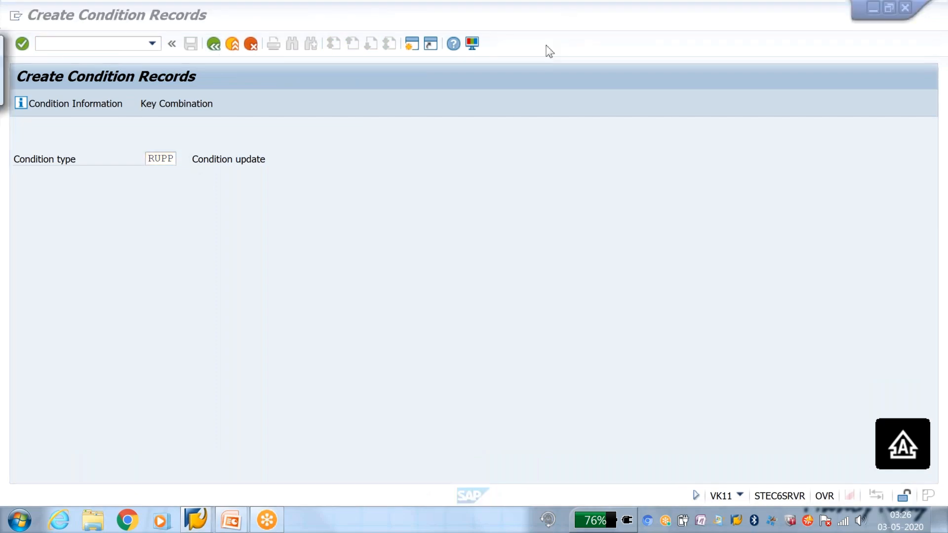
{"action": "mouse_move", "coordinate": [390, 250]}
{"action": "left_mouse_down"}
{"action": "mouse_move", "coordinate": [387, 242]}
{"action": "mouse_move", "coordinate": [529, 203]}
{"action": "mouse_move", "coordinate": [533, 274]}
{"action": "left_mouse_up"}
{"action": "left_click_drag", "start_coordinate": [387, 310], "coordinate": [524, 276]}
{"action": "mouse_move", "coordinate": [409, 258]}
{"action": "left_mouse_down"}
{"action": "mouse_move", "coordinate": [438, 273]}
{"action": "mouse_move", "coordinate": [481, 241]}
{"action": "mouse_move", "coordinate": [494, 250]}
{"action": "mouse_move", "coordinate": [518, 239]}
{"action": "left_mouse_up"}
{"action": "left_click_drag", "start_coordinate": [617, 188], "coordinate": [619, 243]}
{"action": "mouse_move", "coordinate": [616, 187]}
{"action": "left_mouse_down"}
{"action": "mouse_move", "coordinate": [719, 163]}
{"action": "mouse_move", "coordinate": [752, 222]}
{"action": "left_mouse_up"}
{"action": "left_click_drag", "start_coordinate": [615, 248], "coordinate": [739, 224]}
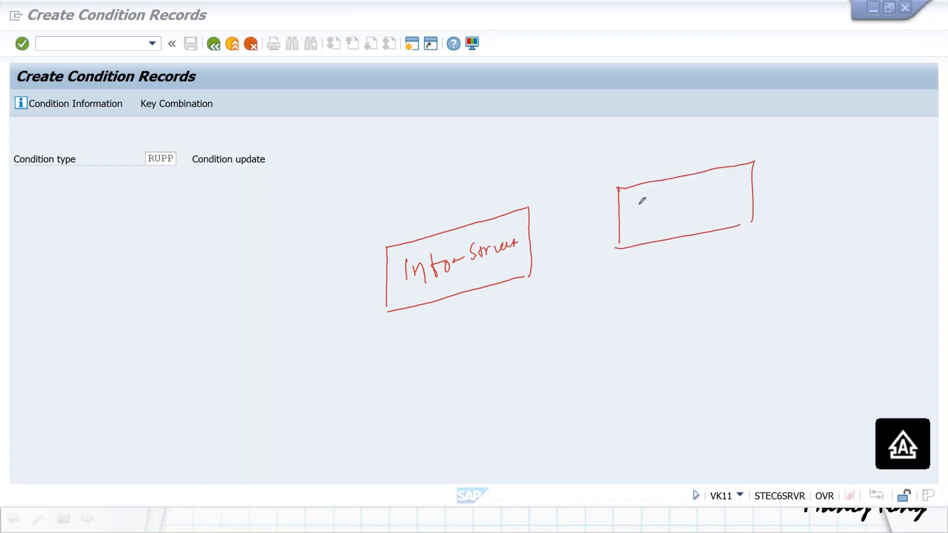
{"action": "mouse_move", "coordinate": [636, 205]}
{"action": "left_mouse_down"}
{"action": "mouse_move", "coordinate": [637, 223]}
{"action": "mouse_move", "coordinate": [666, 202]}
{"action": "mouse_move", "coordinate": [696, 201]}
{"action": "left_mouse_up"}
{"action": "mouse_move", "coordinate": [658, 251]}
{"action": "left_mouse_down"}
{"action": "mouse_move", "coordinate": [663, 280]}
{"action": "mouse_move", "coordinate": [728, 236]}
{"action": "left_mouse_up"}
{"action": "mouse_move", "coordinate": [728, 236]}
{"action": "left_mouse_down"}
{"action": "mouse_move", "coordinate": [734, 275]}
{"action": "mouse_move", "coordinate": [669, 286]}
{"action": "mouse_move", "coordinate": [696, 252]}
{"action": "left_mouse_up"}
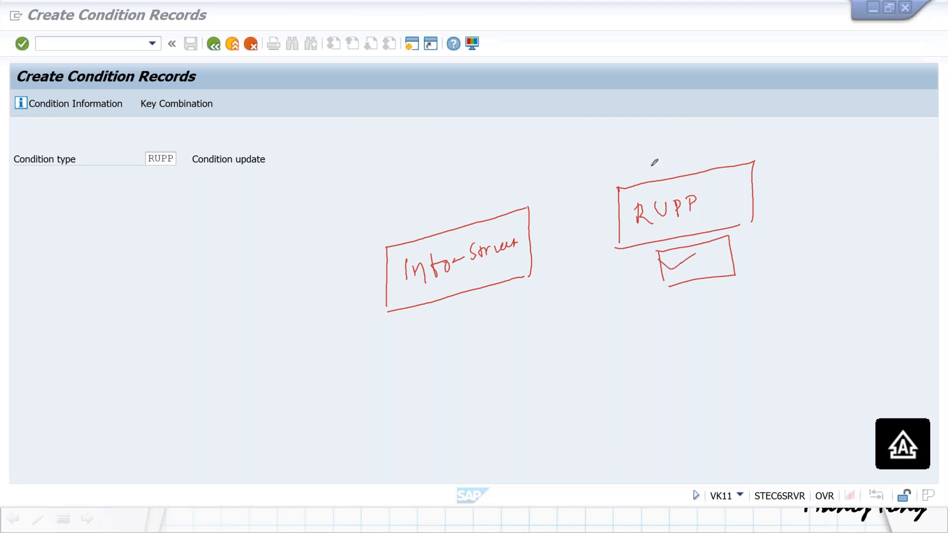
{"action": "mouse_move", "coordinate": [657, 176]}
{"action": "left_mouse_down"}
{"action": "mouse_move", "coordinate": [527, 148]}
{"action": "mouse_move", "coordinate": [450, 215]}
{"action": "mouse_move", "coordinate": [467, 214]}
{"action": "left_mouse_up"}
{"action": "mouse_move", "coordinate": [658, 253]}
{"action": "left_mouse_down"}
{"action": "mouse_move", "coordinate": [674, 267]}
{"action": "mouse_move", "coordinate": [699, 245]}
{"action": "left_mouse_up"}
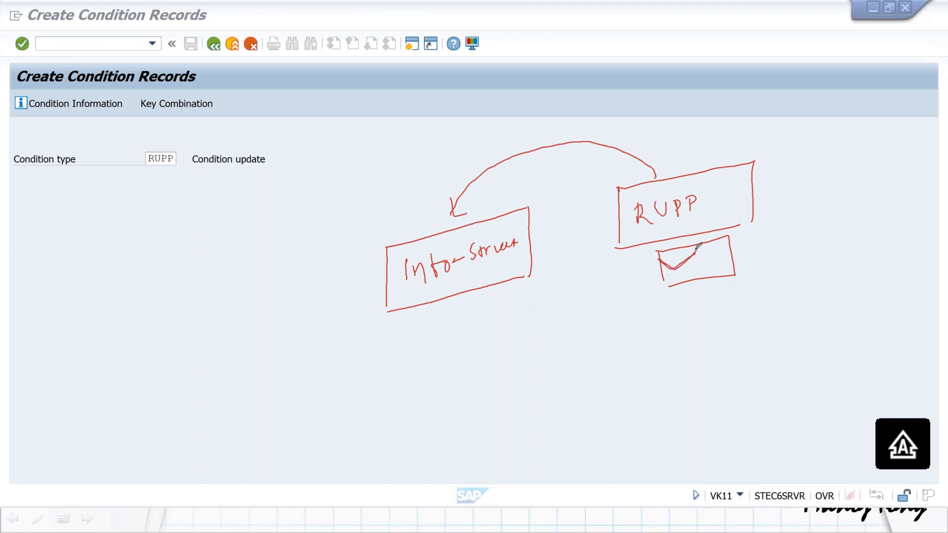
{"action": "mouse_move", "coordinate": [805, 140]}
{"action": "left_mouse_down"}
{"action": "mouse_move", "coordinate": [808, 195]}
{"action": "mouse_move", "coordinate": [878, 120]}
{"action": "mouse_move", "coordinate": [886, 183]}
{"action": "left_mouse_up"}
{"action": "left_click_drag", "start_coordinate": [807, 195], "coordinate": [891, 174]}
{"action": "mouse_move", "coordinate": [839, 155]}
{"action": "left_mouse_down"}
{"action": "mouse_move", "coordinate": [850, 152]}
{"action": "mouse_move", "coordinate": [859, 166]}
{"action": "left_mouse_up"}
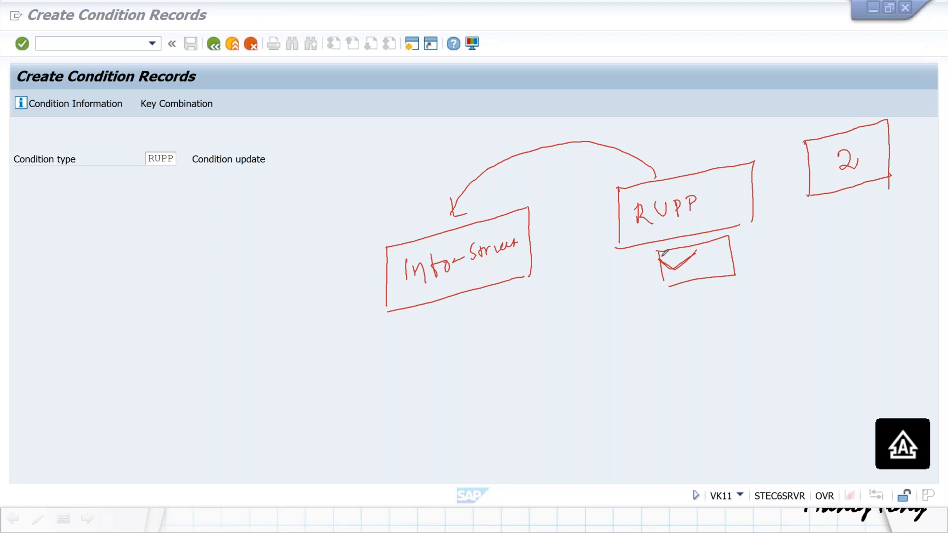
{"action": "left_click_drag", "start_coordinate": [655, 245], "coordinate": [486, 309]}
{"action": "mouse_move", "coordinate": [493, 290]}
{"action": "left_mouse_down"}
{"action": "mouse_move", "coordinate": [514, 296]}
{"action": "mouse_move", "coordinate": [508, 285]}
{"action": "left_mouse_up"}
{"action": "mouse_move", "coordinate": [453, 295]}
{"action": "left_mouse_down"}
{"action": "mouse_move", "coordinate": [645, 345]}
{"action": "mouse_move", "coordinate": [806, 229]}
{"action": "mouse_move", "coordinate": [822, 194]}
{"action": "mouse_move", "coordinate": [823, 215]}
{"action": "mouse_move", "coordinate": [876, 206]}
{"action": "left_mouse_up"}
{"action": "mouse_move", "coordinate": [896, 190]}
{"action": "left_mouse_down"}
{"action": "mouse_move", "coordinate": [888, 208]}
{"action": "mouse_move", "coordinate": [903, 187]}
{"action": "left_mouse_up"}
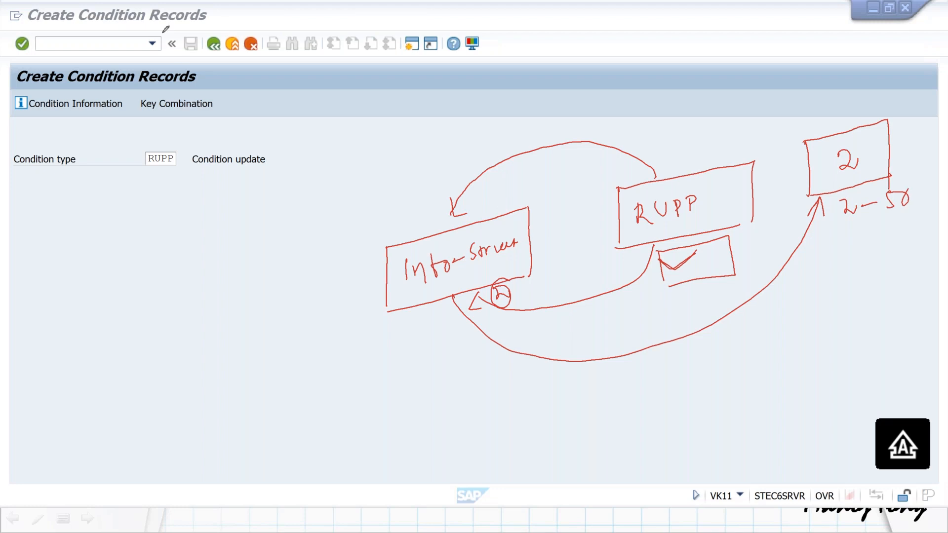
{"action": "key", "text": "Escape"}
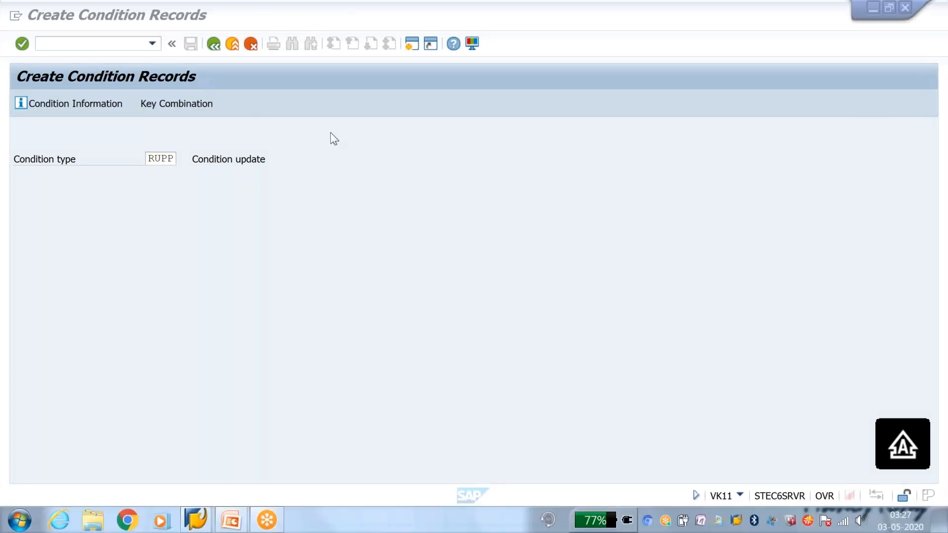
Step: Start a standard order in VA01 for sales area J100, J1, J1 and enter the customer as sold-to party
{"action": "left_click", "coordinate": [111, 44]}
{"action": "type", "text": "/NVK11"}
{"action": "key", "text": "Return"}
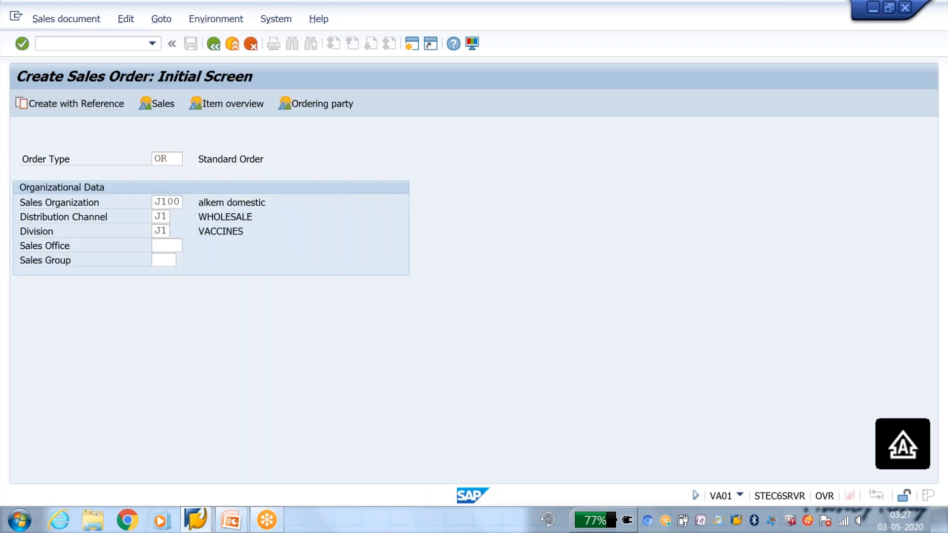
{"action": "key", "text": "Return"}
{"action": "key", "text": "Down"}
{"action": "key", "text": "Return"}
{"action": "key", "text": "Return"}
Step: Add the material beginning with MOBILE as the first order item with quantity 1
{"action": "key", "text": "Down"}
{"action": "key", "text": "Down"}
{"action": "key", "text": "Return"}
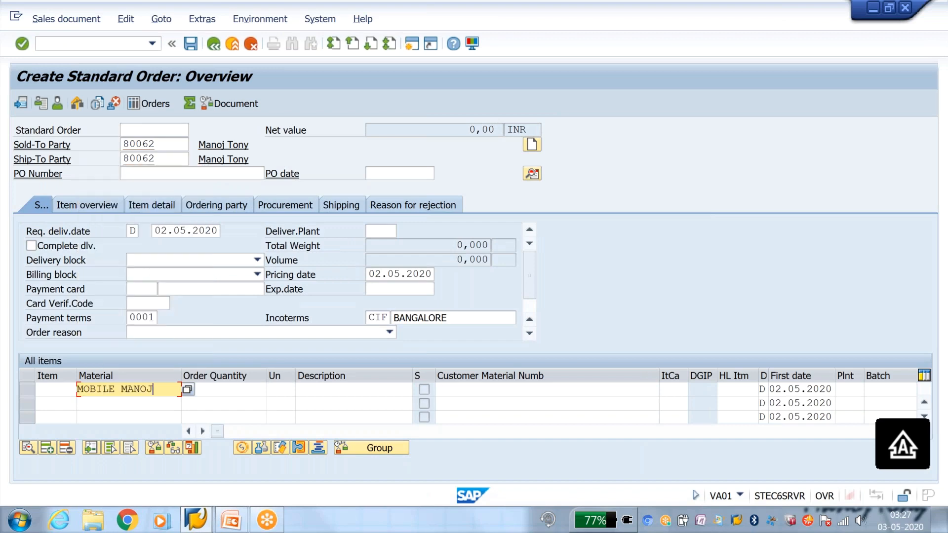
{"action": "key", "text": "Tab"}
{"action": "type", "text": "1"}
{"action": "key", "text": "Return"}
{"action": "key", "text": "Return"}
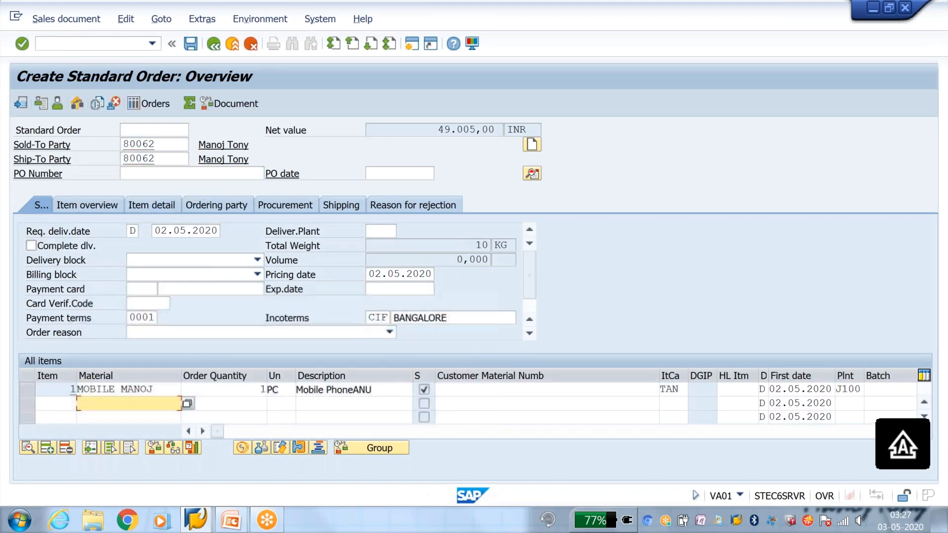
Step: Check the RUPP condition value in the item's pricing conditions and save the standard order
{"action": "double_click", "coordinate": [157, 390]}
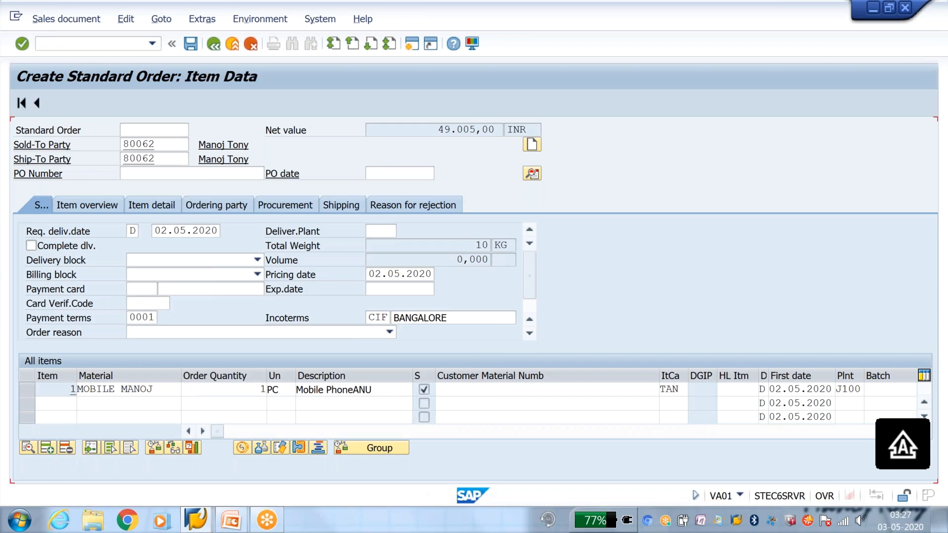
{"action": "left_click", "coordinate": [266, 177]}
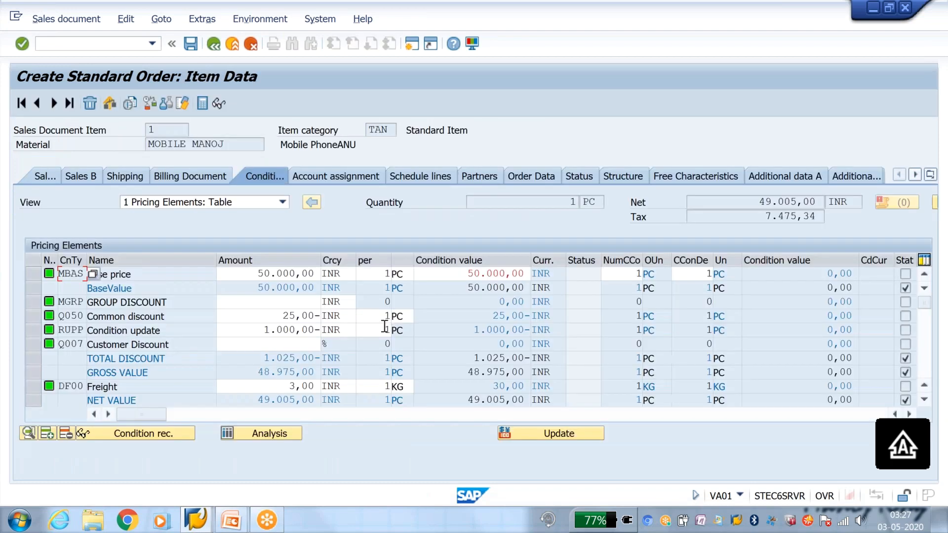
{"action": "double_click", "coordinate": [499, 330]}
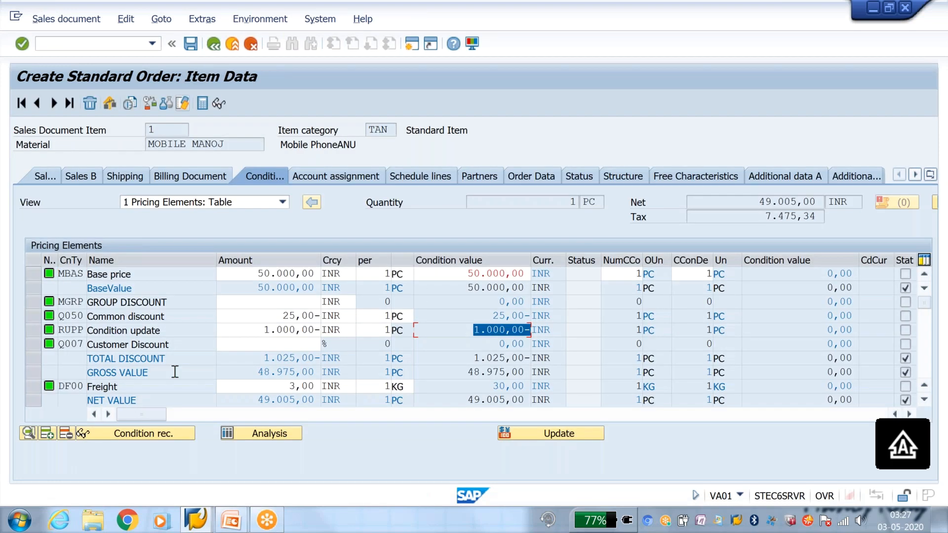
{"action": "left_click", "coordinate": [191, 43]}
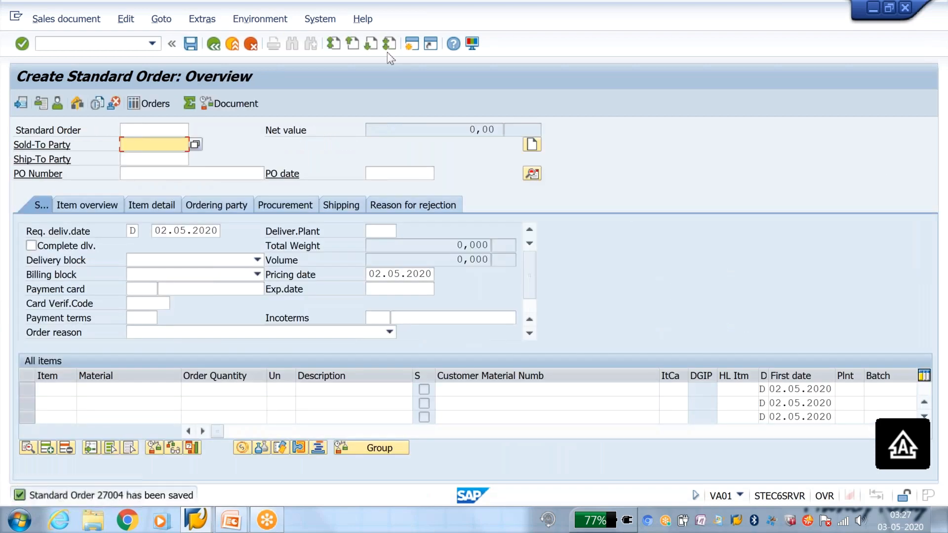
Step: Start SE16N in a new session and display the entries of table S071
{"action": "left_click", "coordinate": [412, 45]}
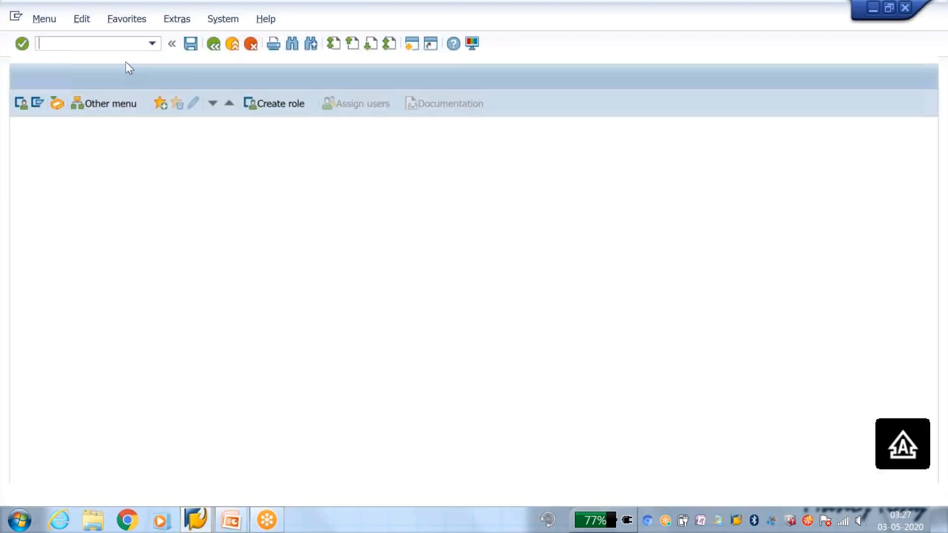
{"action": "type", "text": "SE16N"}
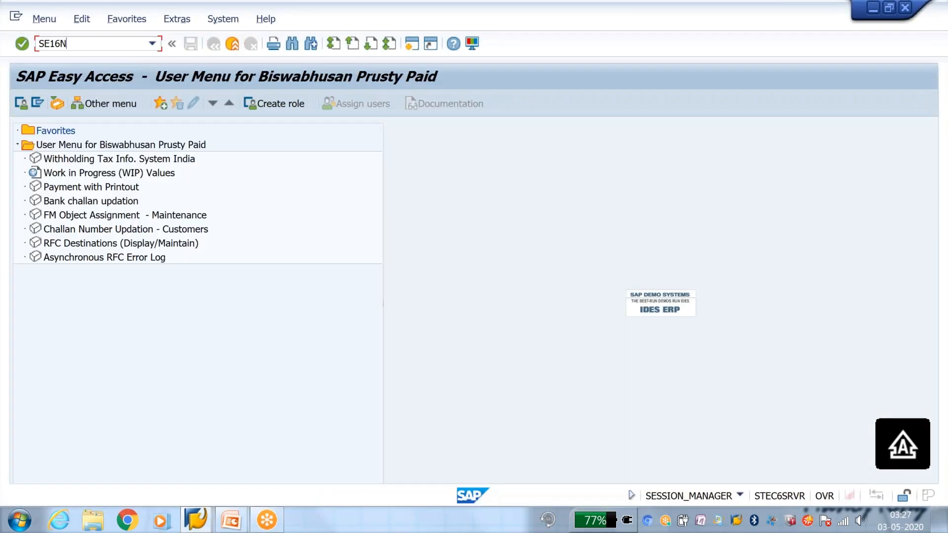
{"action": "key", "text": "Return"}
{"action": "left_click_drag", "start_coordinate": [177, 130], "coordinate": [125, 129]}
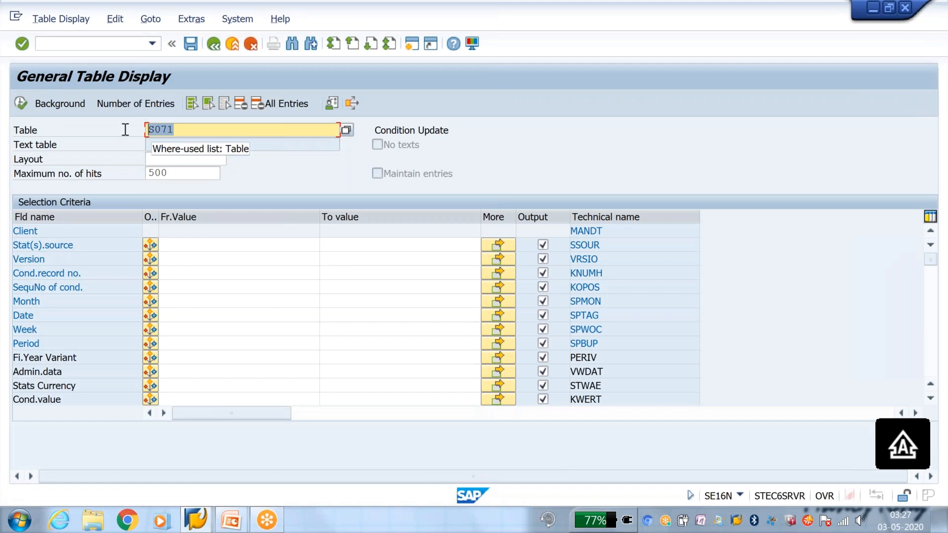
{"action": "left_click", "coordinate": [22, 102]}
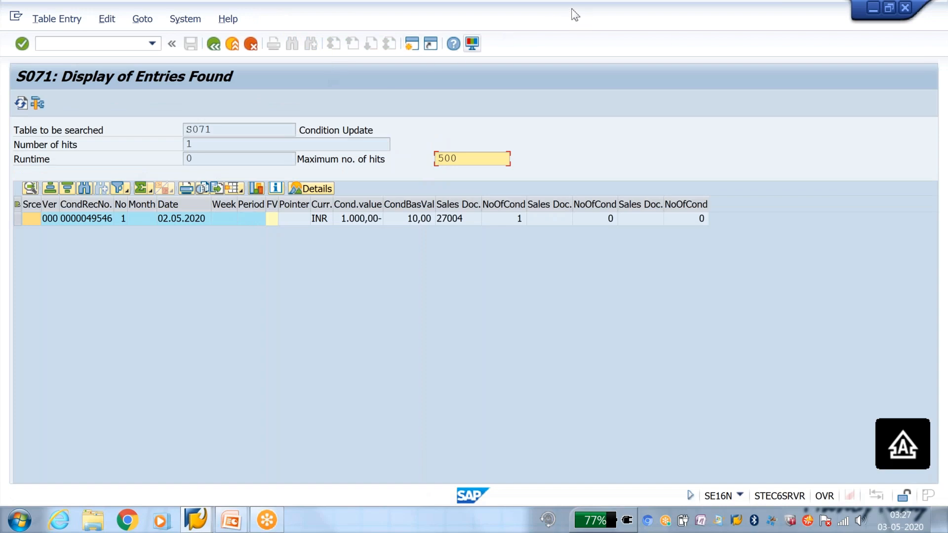
Step: Examine the three sales document columns of the S071 entry to see which orders are recorded against the condition
{"action": "key", "text": "F3"}
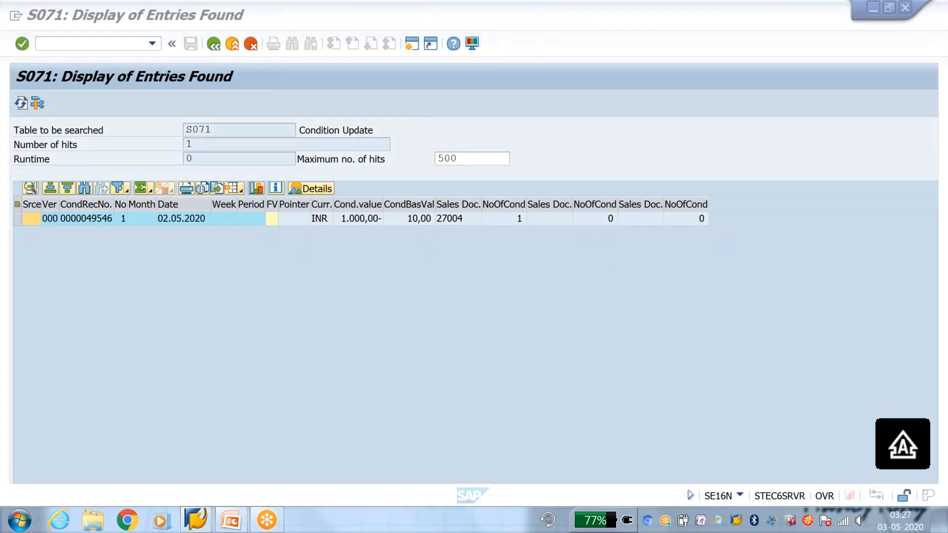
{"action": "mouse_move", "coordinate": [474, 187]}
{"action": "left_mouse_down"}
{"action": "mouse_move", "coordinate": [445, 232]}
{"action": "mouse_move", "coordinate": [481, 195]}
{"action": "left_mouse_up"}
{"action": "mouse_move", "coordinate": [458, 256]}
{"action": "left_mouse_down"}
{"action": "mouse_move", "coordinate": [463, 270]}
{"action": "mouse_move", "coordinate": [469, 251]}
{"action": "left_mouse_up"}
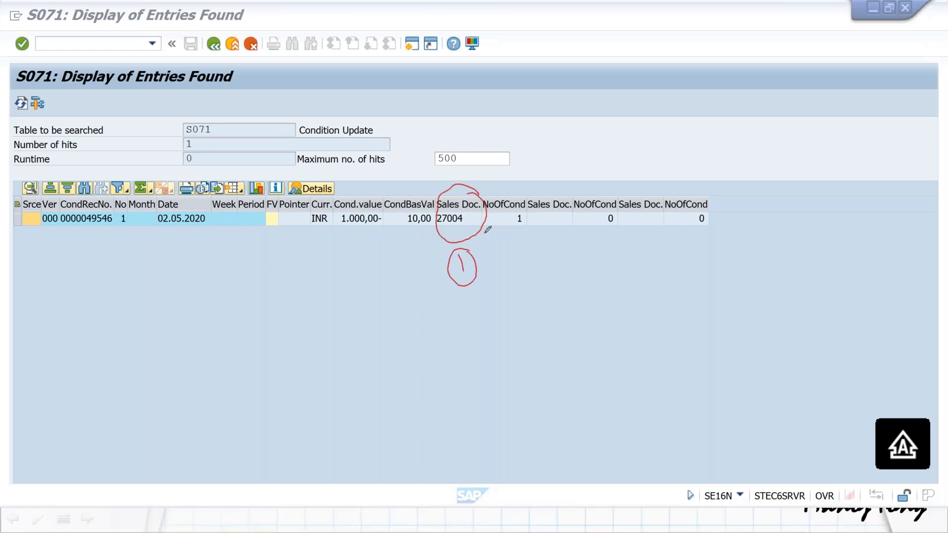
{"action": "mouse_move", "coordinate": [568, 190]}
{"action": "left_mouse_down"}
{"action": "mouse_move", "coordinate": [517, 213]}
{"action": "mouse_move", "coordinate": [568, 187]}
{"action": "left_mouse_up"}
{"action": "mouse_move", "coordinate": [539, 275]}
{"action": "left_mouse_down"}
{"action": "mouse_move", "coordinate": [550, 309]}
{"action": "mouse_move", "coordinate": [567, 262]}
{"action": "left_mouse_up"}
{"action": "mouse_move", "coordinate": [668, 191]}
{"action": "left_mouse_down"}
{"action": "mouse_move", "coordinate": [618, 186]}
{"action": "mouse_move", "coordinate": [652, 259]}
{"action": "mouse_move", "coordinate": [637, 294]}
{"action": "mouse_move", "coordinate": [660, 272]}
{"action": "left_mouse_up"}
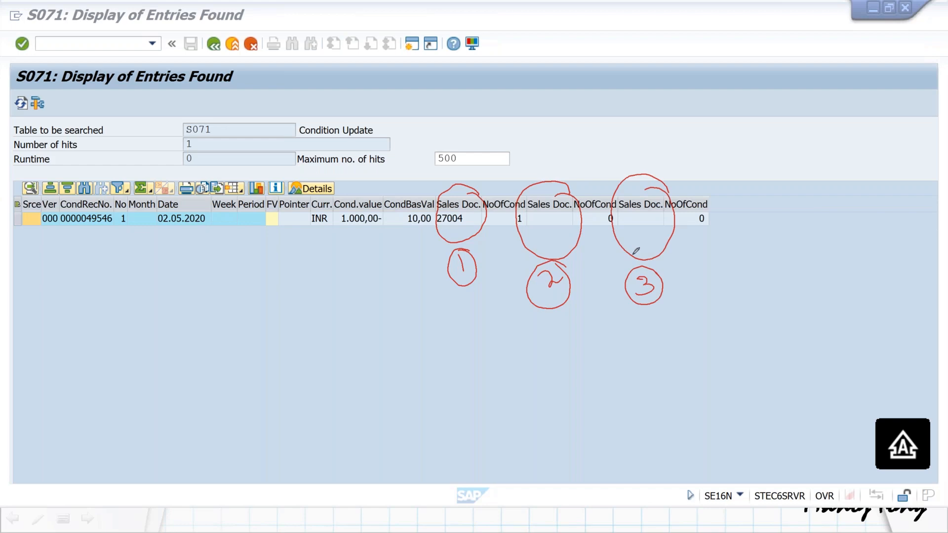
{"action": "mouse_move", "coordinate": [450, 192]}
{"action": "left_mouse_down"}
{"action": "mouse_move", "coordinate": [509, 169]}
{"action": "mouse_move", "coordinate": [573, 180]}
{"action": "left_mouse_up"}
{"action": "left_click_drag", "start_coordinate": [690, 174], "coordinate": [619, 270]}
{"action": "left_click_drag", "start_coordinate": [612, 184], "coordinate": [675, 261]}
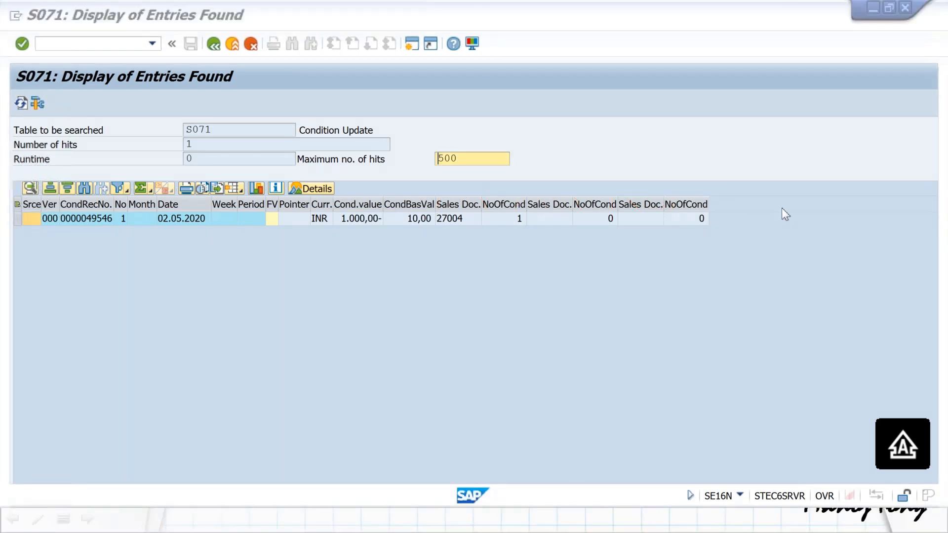
{"action": "left_click", "coordinate": [446, 220]}
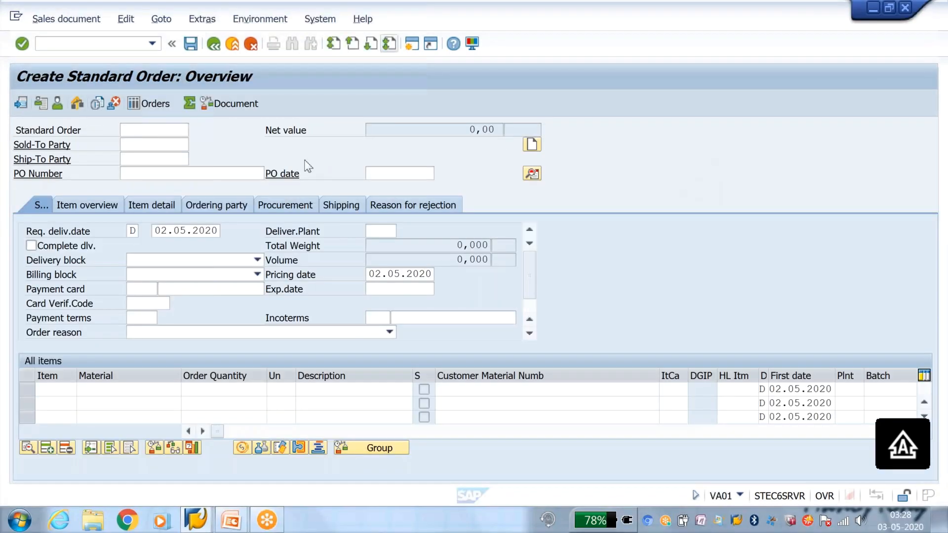
Step: Fill a second standard order with the same customer as sold-to party and the material beginning with MOBILE, quantity 1
{"action": "left_click", "coordinate": [169, 145]}
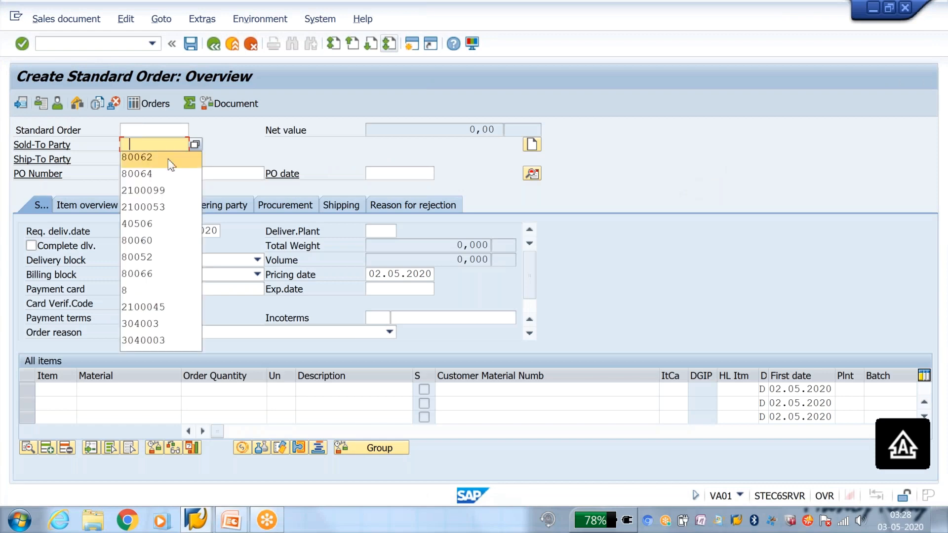
{"action": "left_click", "coordinate": [148, 157]}
{"action": "key", "text": "Return"}
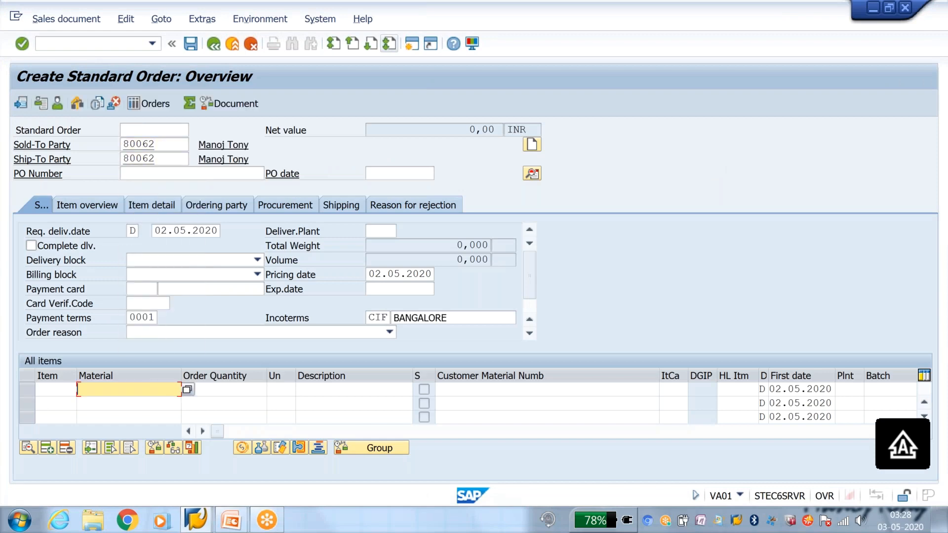
{"action": "type", "text": "MOBILE MANOJ"}
{"action": "key", "text": "Tab"}
{"action": "type", "text": "1"}
{"action": "key", "text": "Return"}
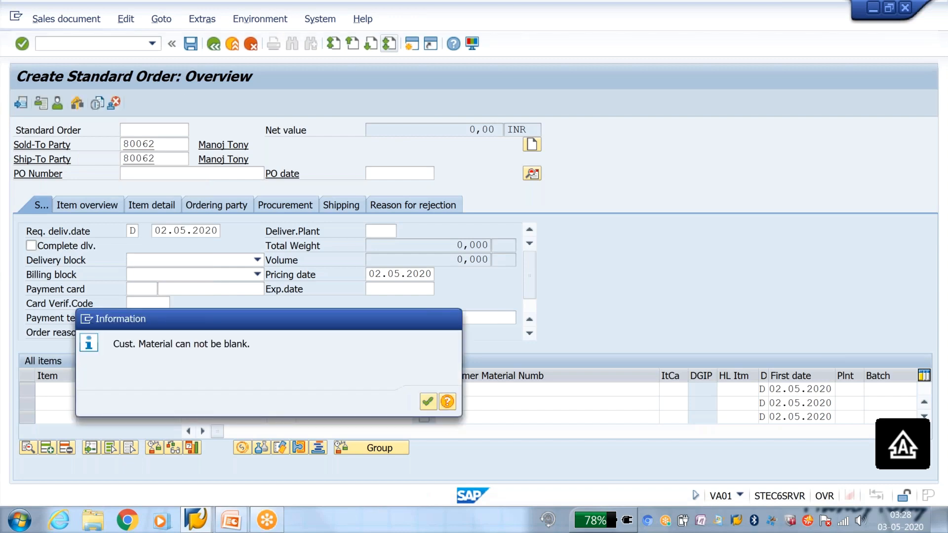
{"action": "key", "text": "Return"}
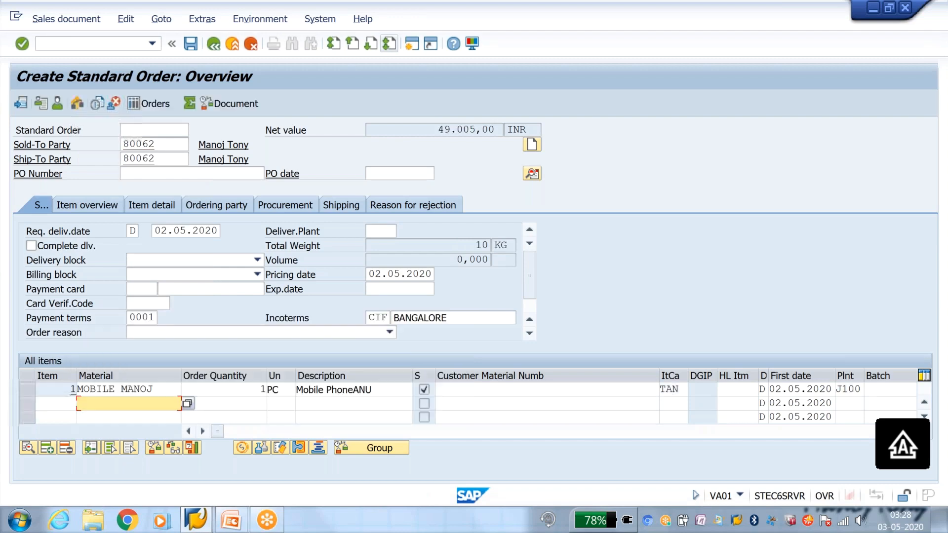
Step: Check the RUPP condition value in the second order's item conditions and save the order
{"action": "double_click", "coordinate": [160, 393]}
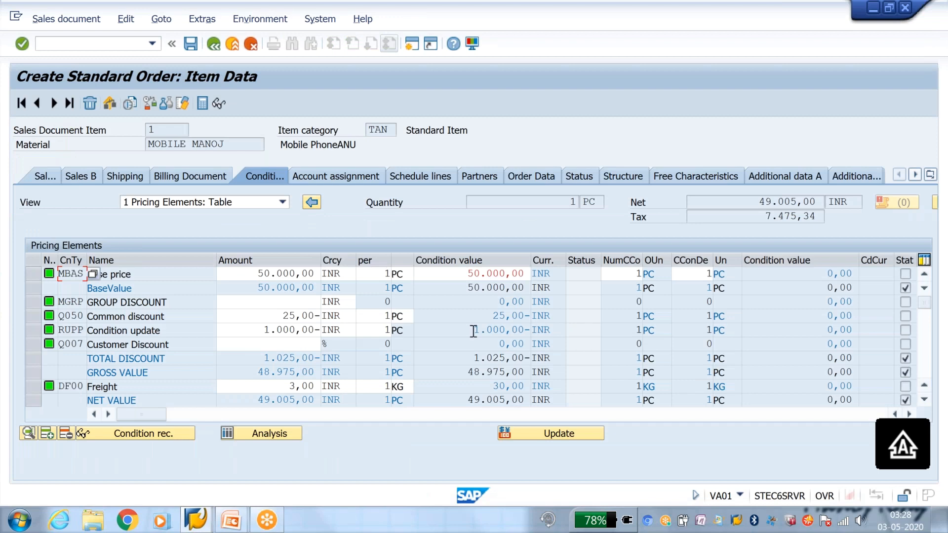
{"action": "left_click_drag", "start_coordinate": [473, 331], "coordinate": [529, 330]}
{"action": "left_click", "coordinate": [190, 48]}
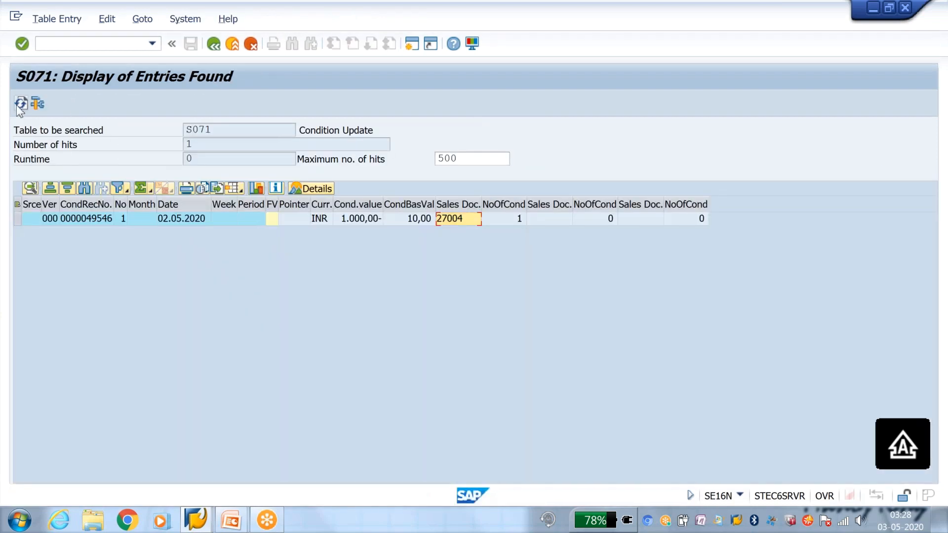
Step: Refresh the S071 entries and check the sales document columns for the second order
{"action": "left_click", "coordinate": [20, 104]}
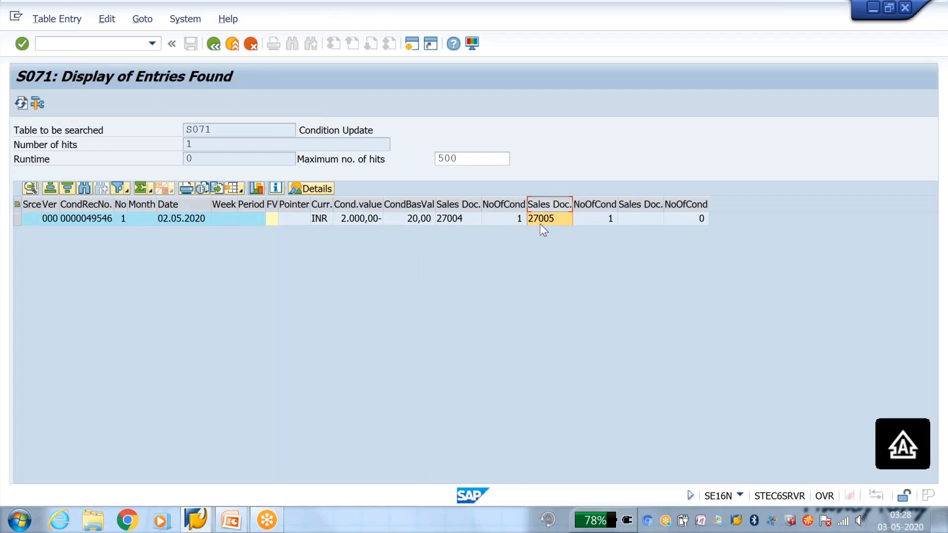
{"action": "left_click", "coordinate": [646, 208]}
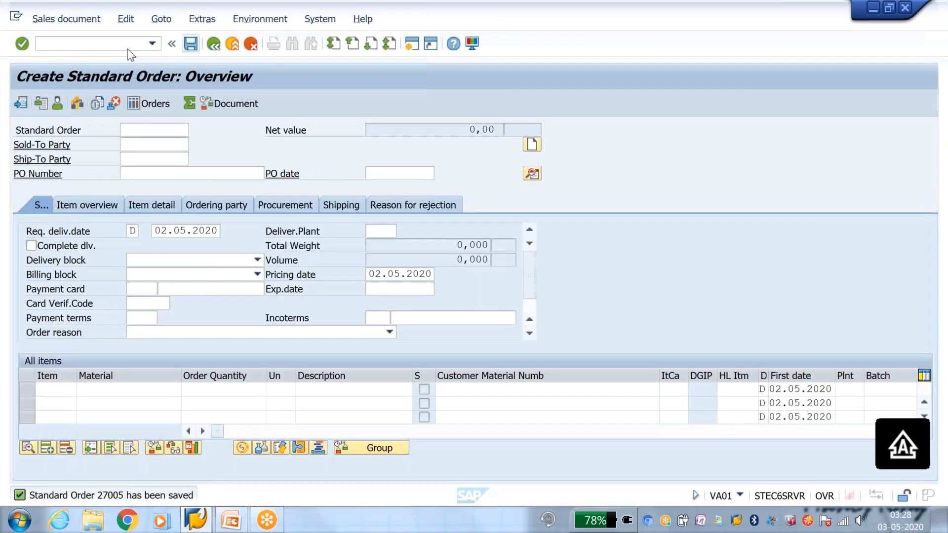
Step: Fill a third standard order with the same customer as sold-to party and the material beginning with MOBILE, quantity 1
{"action": "left_click", "coordinate": [163, 144]}
{"action": "left_click", "coordinate": [166, 156]}
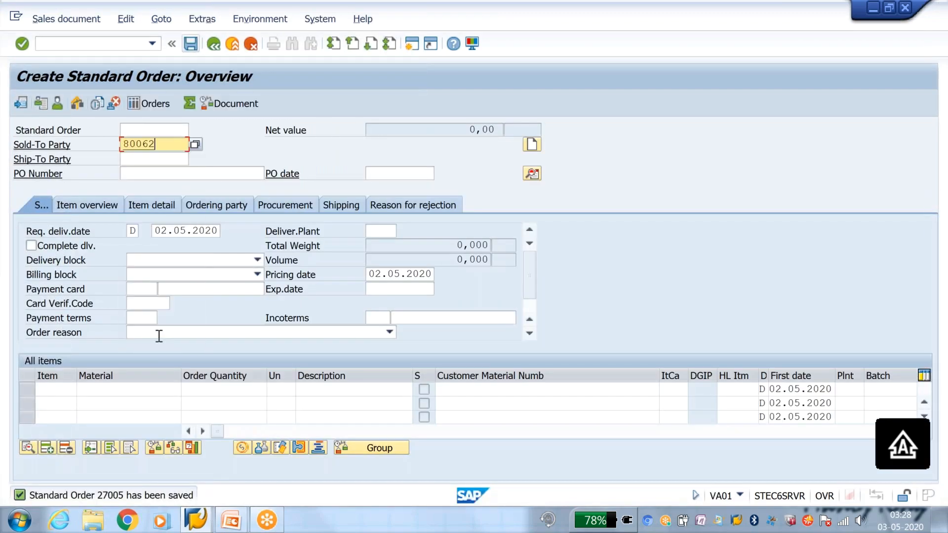
{"action": "left_click", "coordinate": [173, 389]}
{"action": "left_click", "coordinate": [173, 388]}
{"action": "left_click", "coordinate": [166, 156]}
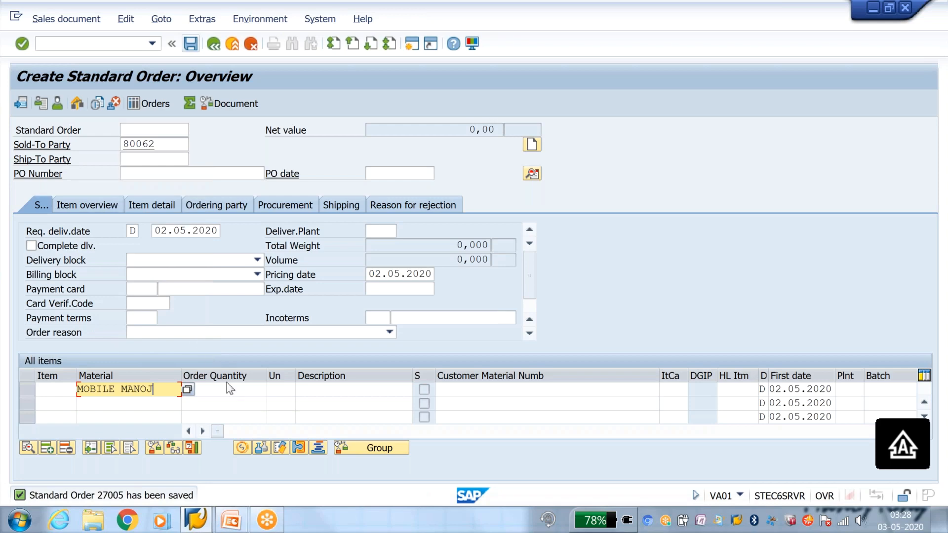
{"action": "left_click", "coordinate": [231, 388]}
{"action": "key", "text": "Return"}
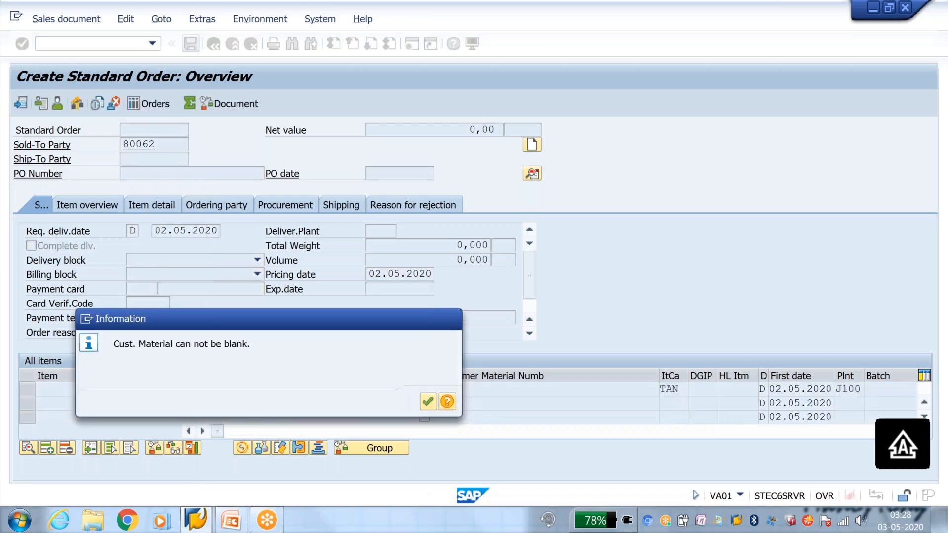
{"action": "key", "text": "Return"}
Step: Save the third order after checking its item conditions for RUPP, and refresh the S071 entries
{"action": "double_click", "coordinate": [160, 391]}
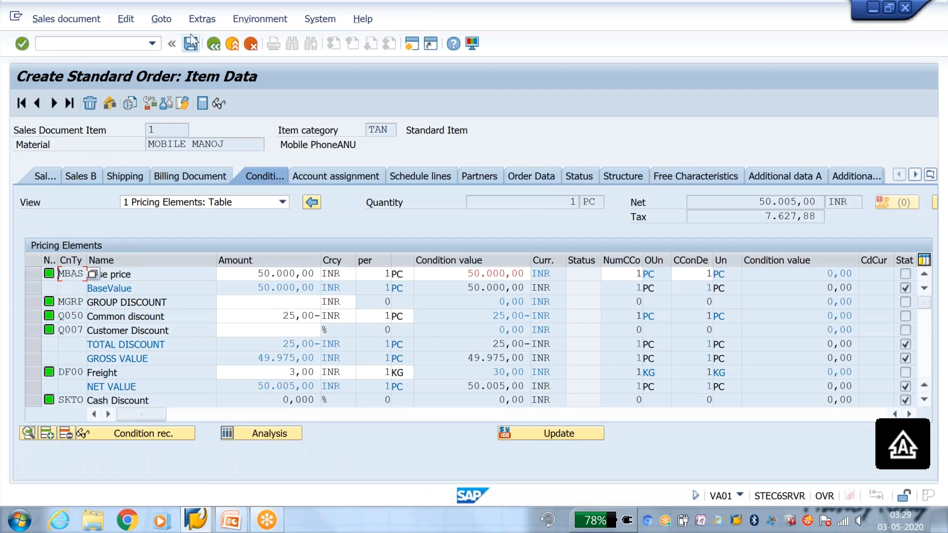
{"action": "left_click", "coordinate": [191, 44]}
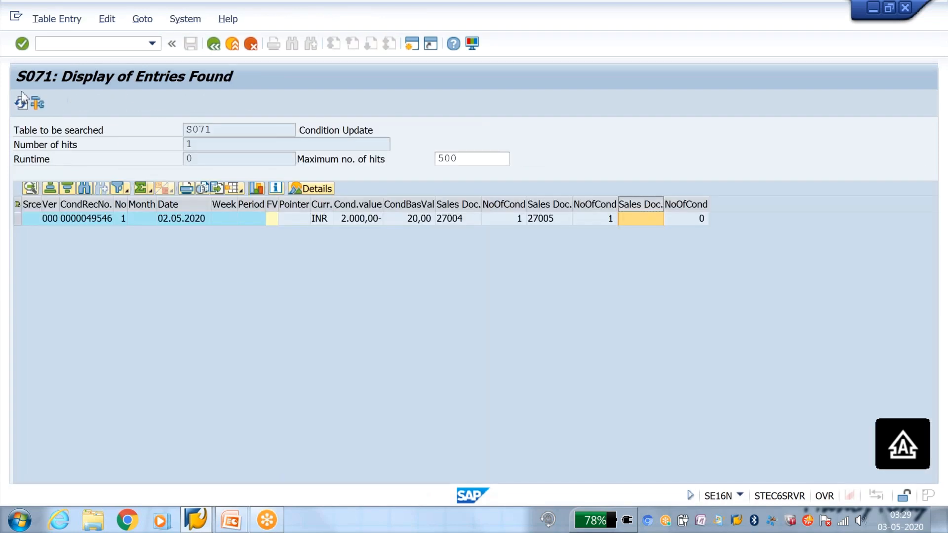
{"action": "left_click", "coordinate": [20, 103]}
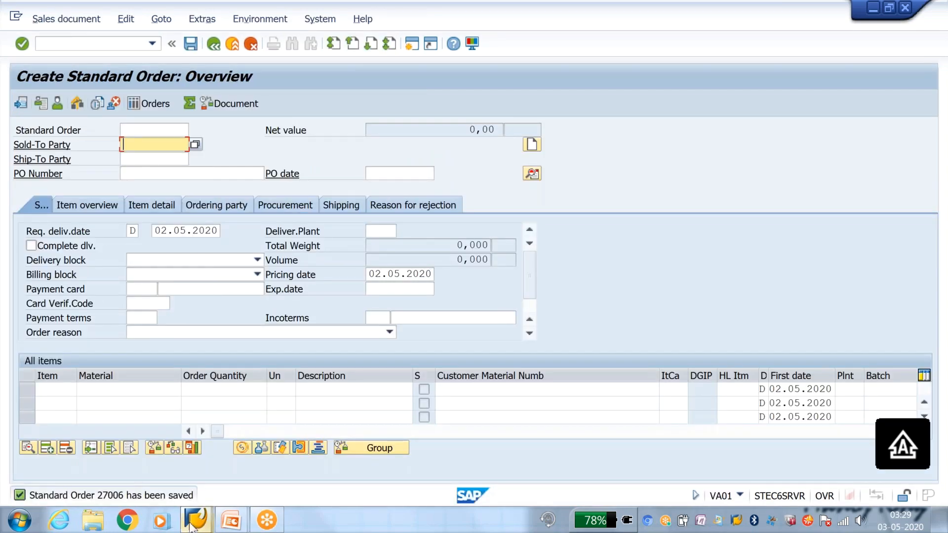
Step: Open the parameters of info structure S071 in the OMO1 session and set its period split to Week
{"action": "mouse_move", "coordinate": [197, 522]}
{"action": "left_click", "coordinate": [183, 478]}
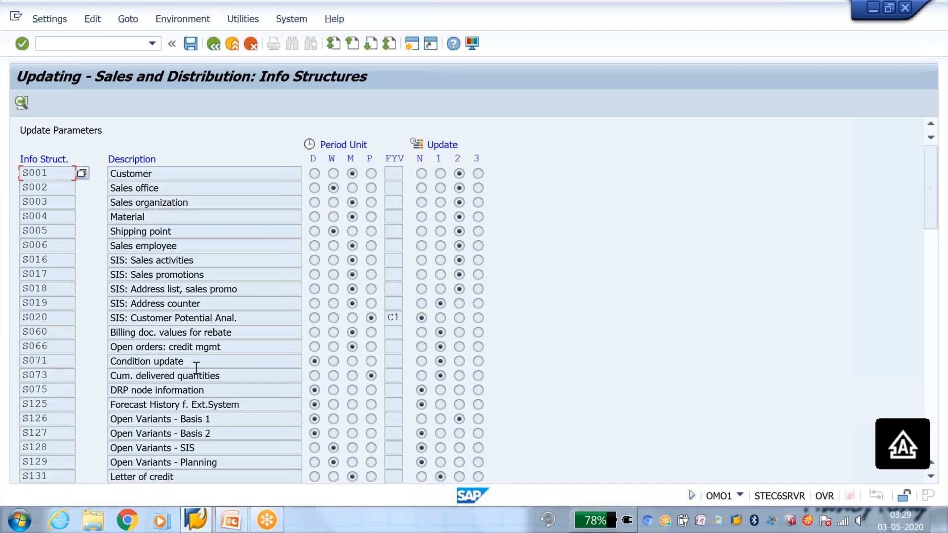
{"action": "double_click", "coordinate": [197, 362]}
{"action": "left_click", "coordinate": [314, 244]}
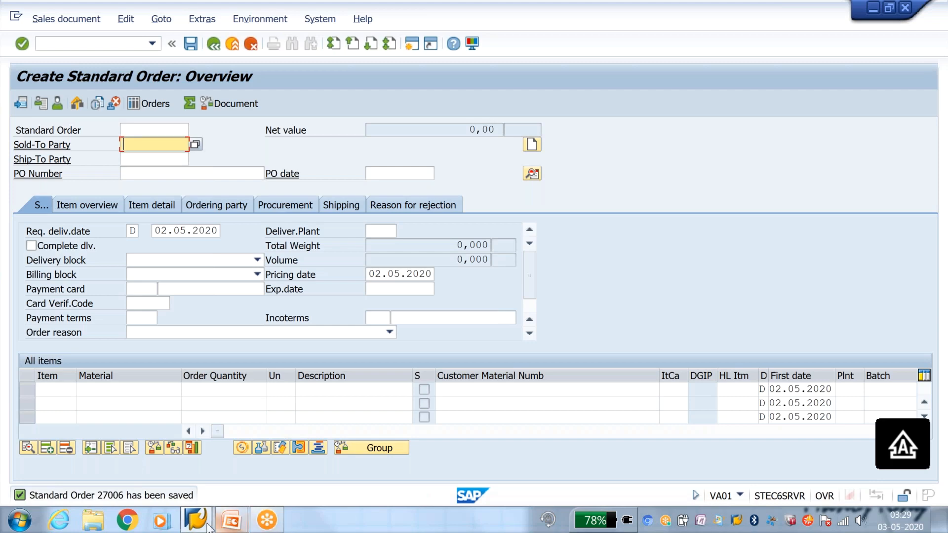
Step: Check the date of the entry in the S071 table display and return to the S071 parameters in OMO1
{"action": "left_click", "coordinate": [210, 514]}
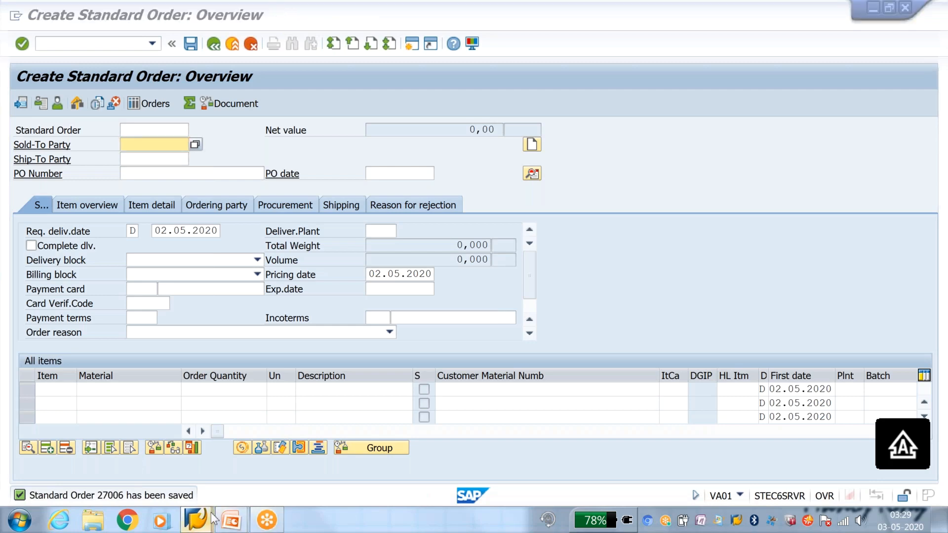
{"action": "left_click", "coordinate": [568, 444]}
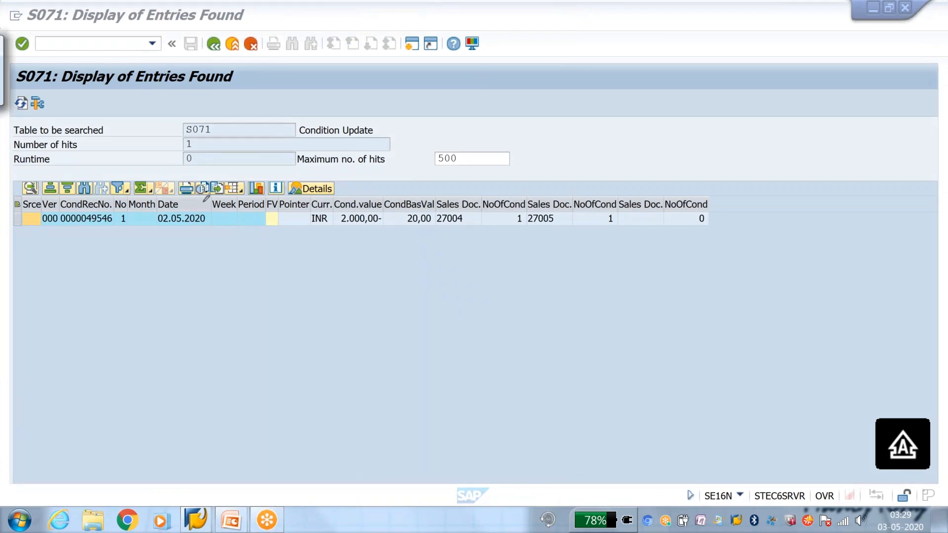
{"action": "left_click_drag", "start_coordinate": [194, 197], "coordinate": [213, 198]}
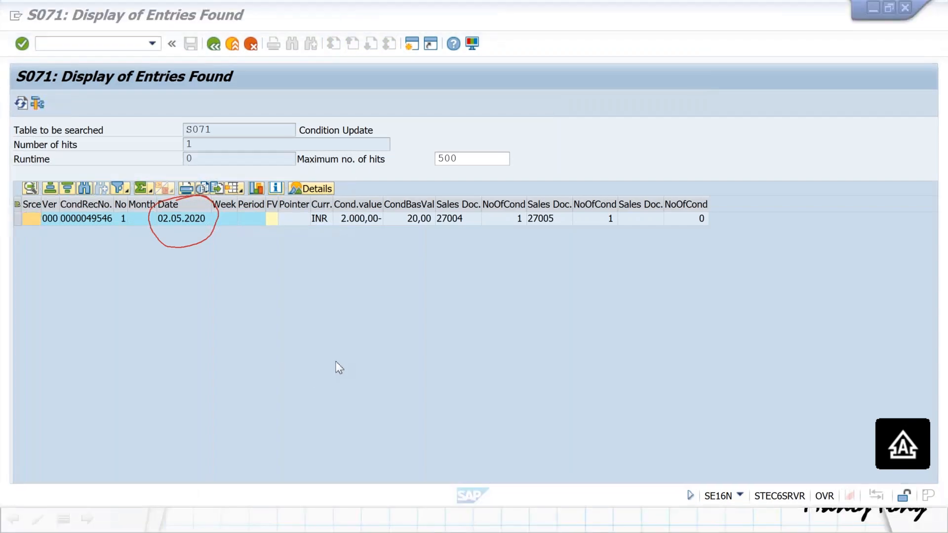
{"action": "left_click", "coordinate": [338, 368]}
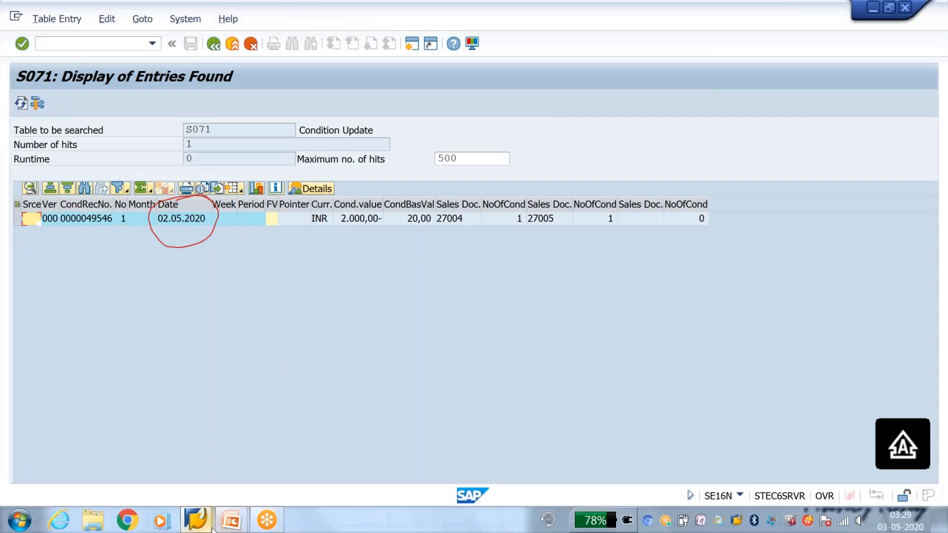
{"action": "left_click", "coordinate": [211, 527]}
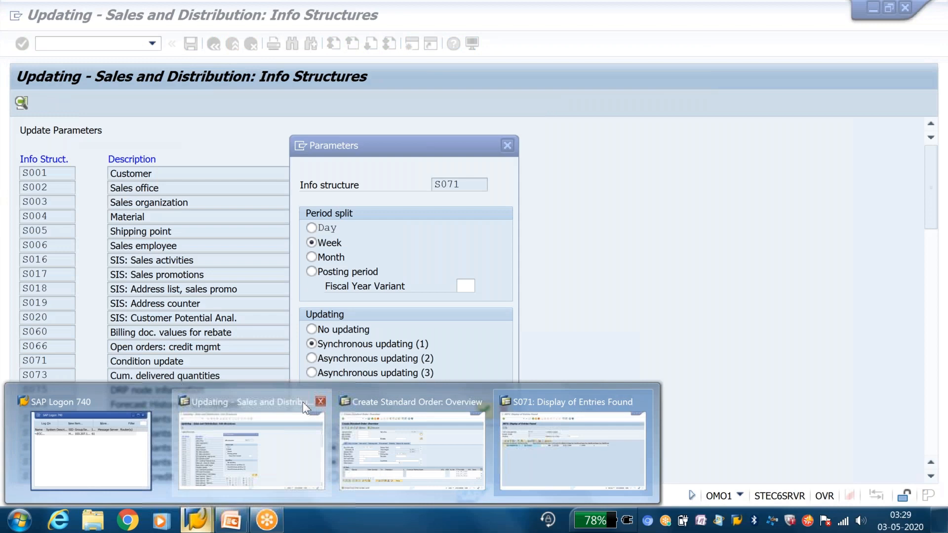
{"action": "left_click", "coordinate": [303, 402]}
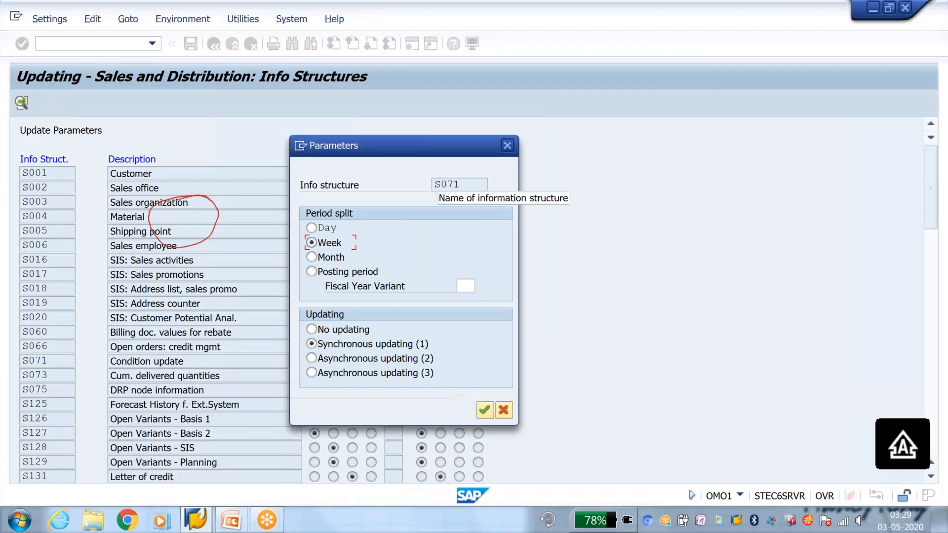
Step: Change the period split of info structure S071 to Month, accept the data loss, and save the update setting in the TEST_REQUEST customizing request
{"action": "left_click", "coordinate": [573, 16]}
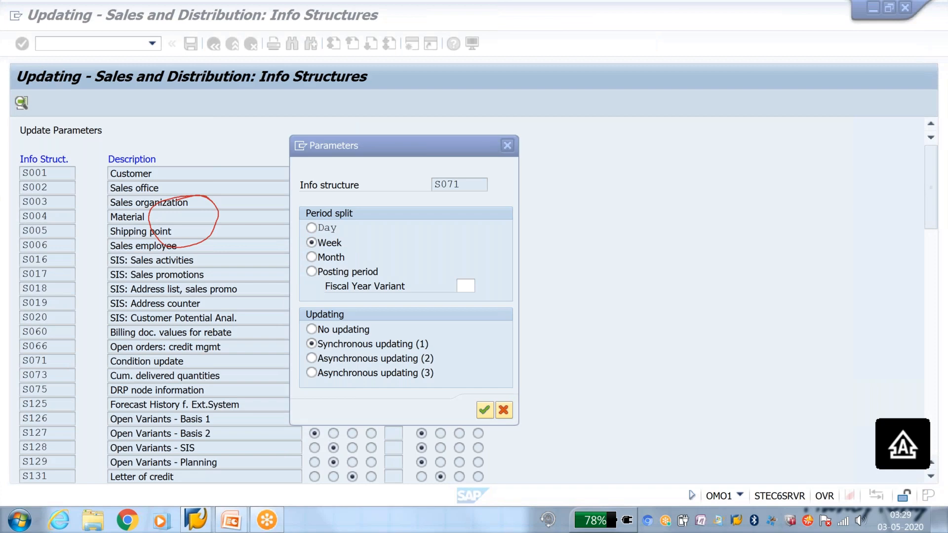
{"action": "mouse_move", "coordinate": [334, 216]}
{"action": "left_mouse_down"}
{"action": "mouse_move", "coordinate": [298, 226]}
{"action": "mouse_move", "coordinate": [292, 218]}
{"action": "left_mouse_up"}
{"action": "left_click", "coordinate": [311, 257]}
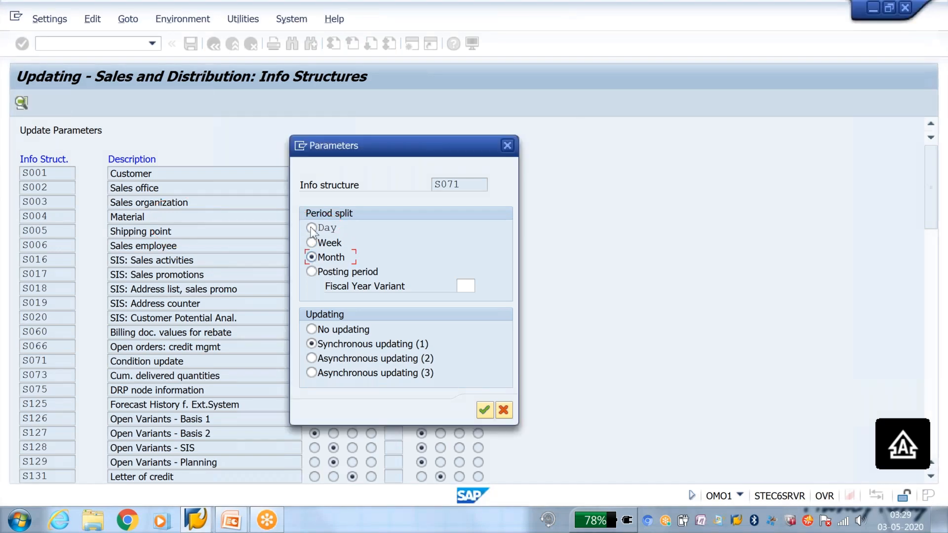
{"action": "left_click", "coordinate": [486, 411]}
{"action": "left_click", "coordinate": [249, 327]}
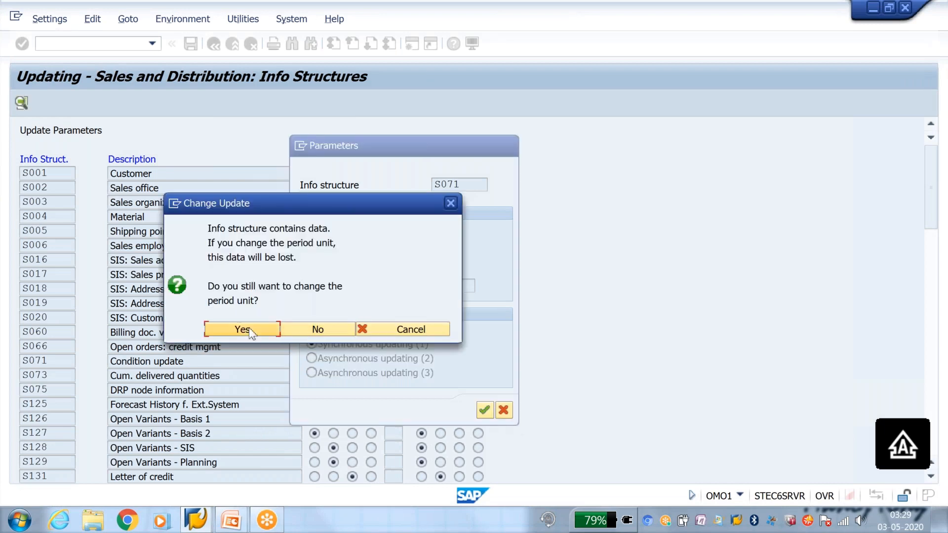
{"action": "left_click", "coordinate": [191, 45]}
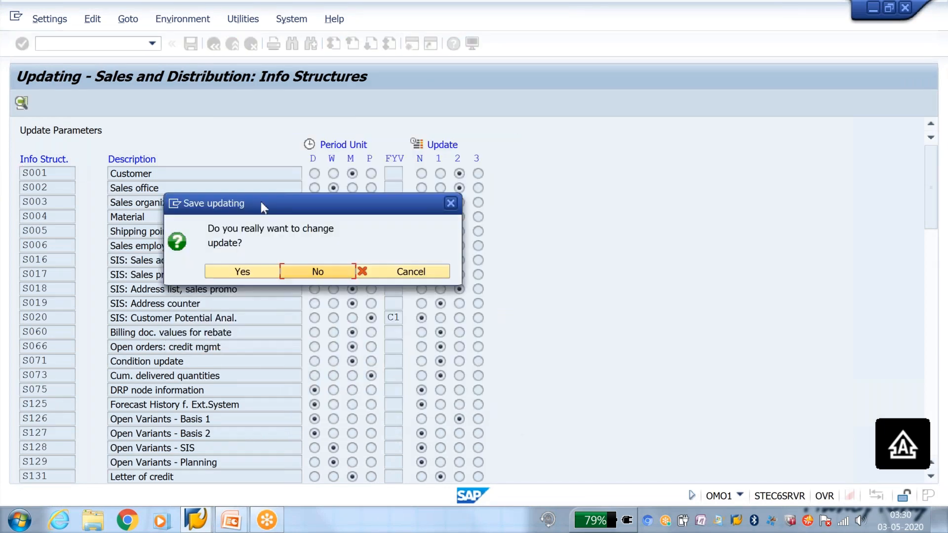
{"action": "left_click", "coordinate": [243, 271]}
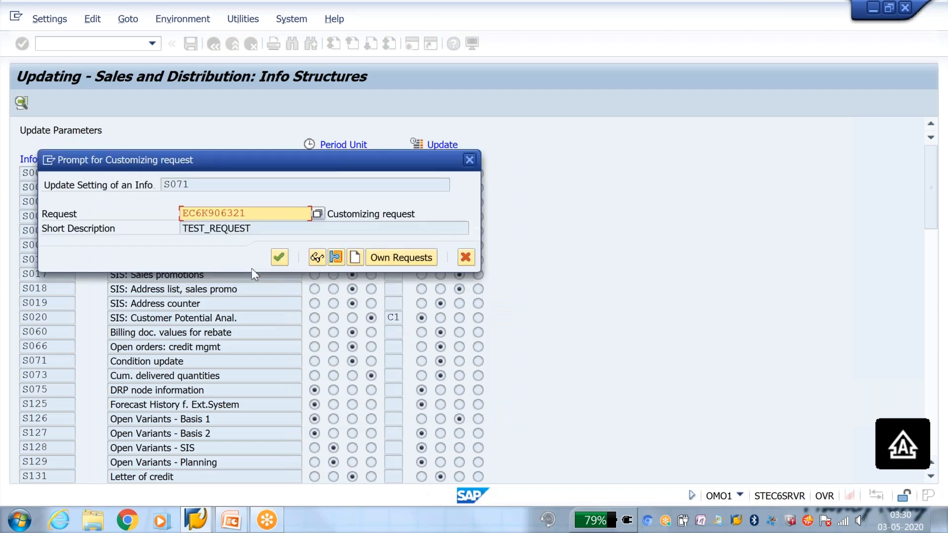
{"action": "left_click", "coordinate": [279, 257]}
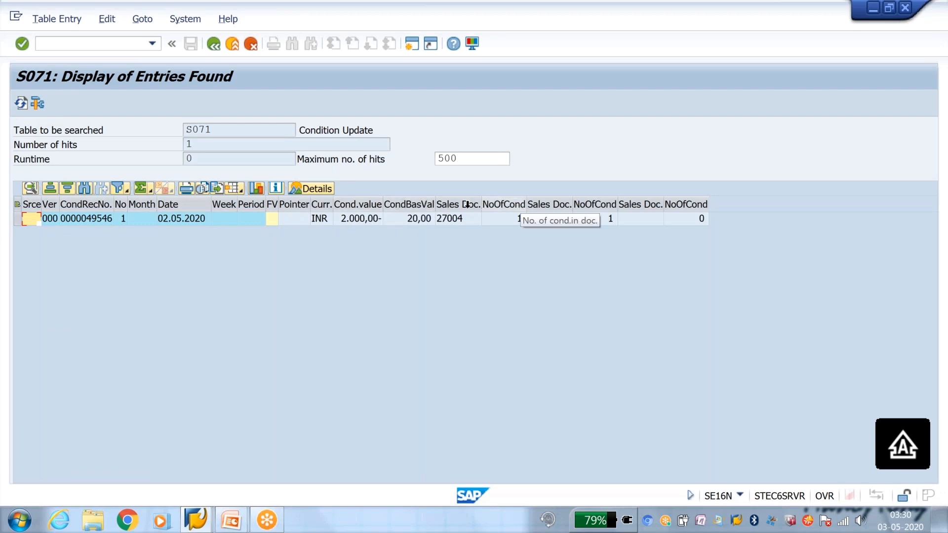
Step: Review the first two sales document columns of the S071 entry and open RUPP condition record creation by material in VK11
{"action": "left_click", "coordinate": [446, 202]}
{"action": "left_click", "coordinate": [550, 204], "text": "ctrl"}
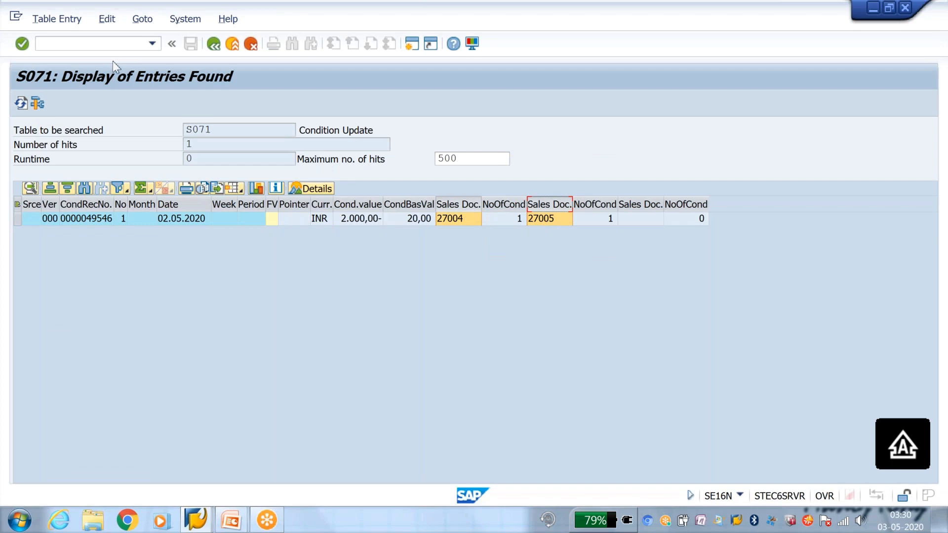
{"action": "left_click", "coordinate": [96, 44]}
{"action": "key", "text": "Return"}
{"action": "key", "text": "Return"}
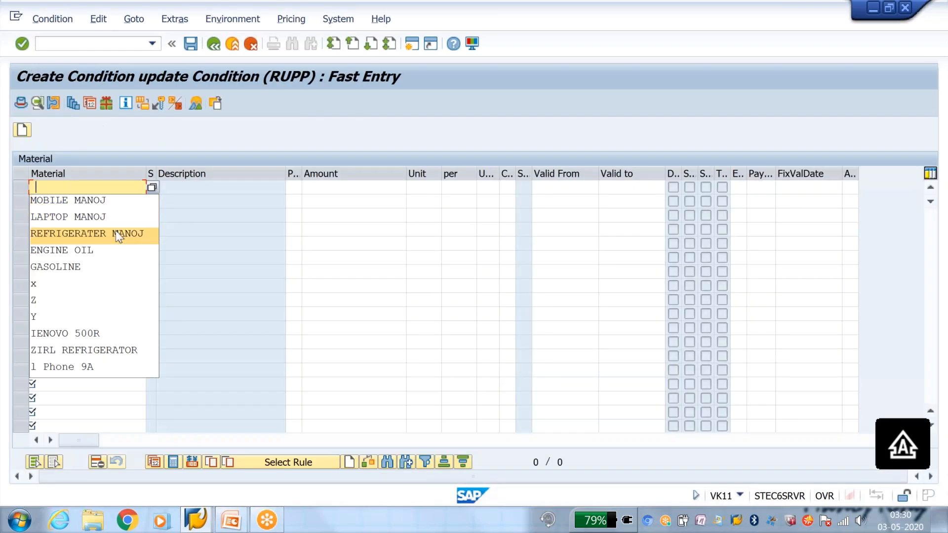
Step: Enter a RUPP condition record for the material beginning with REFRIGERATER with an amount of 2000 INR
{"action": "left_click", "coordinate": [115, 230]}
{"action": "left_click", "coordinate": [338, 191]}
{"action": "type", "text": "2000"}
{"action": "key", "text": "Tab"}
{"action": "type", "text": "INR"}
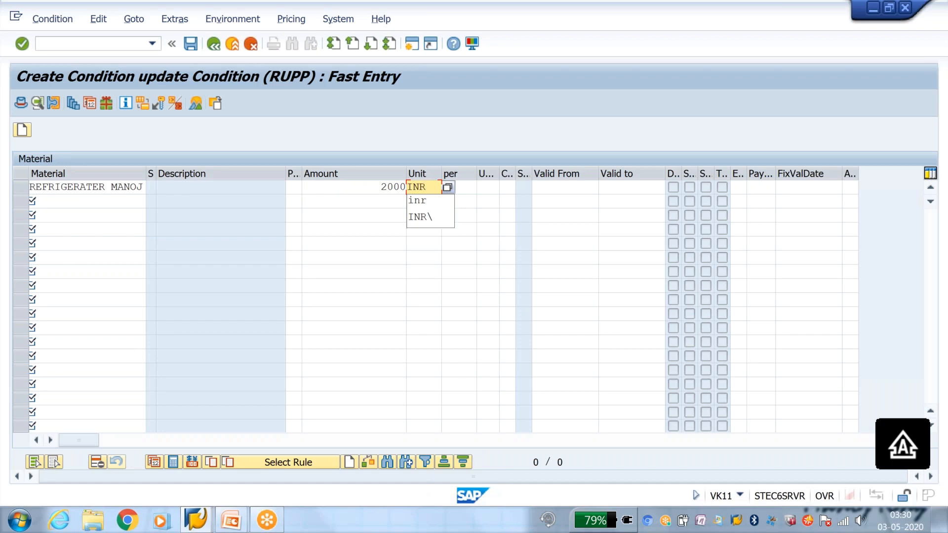
{"action": "key", "text": "Return"}
Step: Set the record's maximum condition value to -10000 INR in its additional sales data and save the condition record
{"action": "left_click", "coordinate": [21, 188]}
{"action": "left_click", "coordinate": [56, 104]}
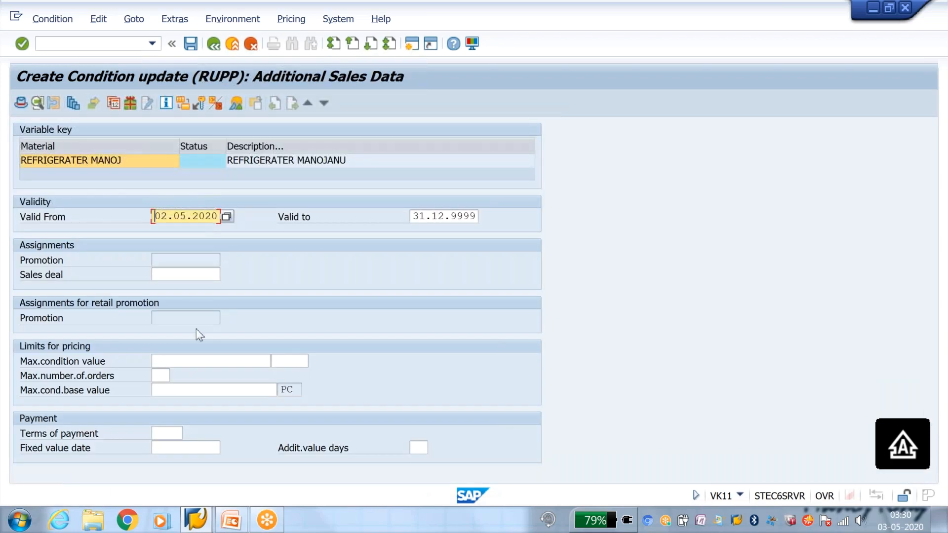
{"action": "left_click", "coordinate": [212, 360]}
{"action": "left_click", "coordinate": [247, 374]}
{"action": "left_click", "coordinate": [279, 360]}
{"action": "left_click", "coordinate": [303, 378]}
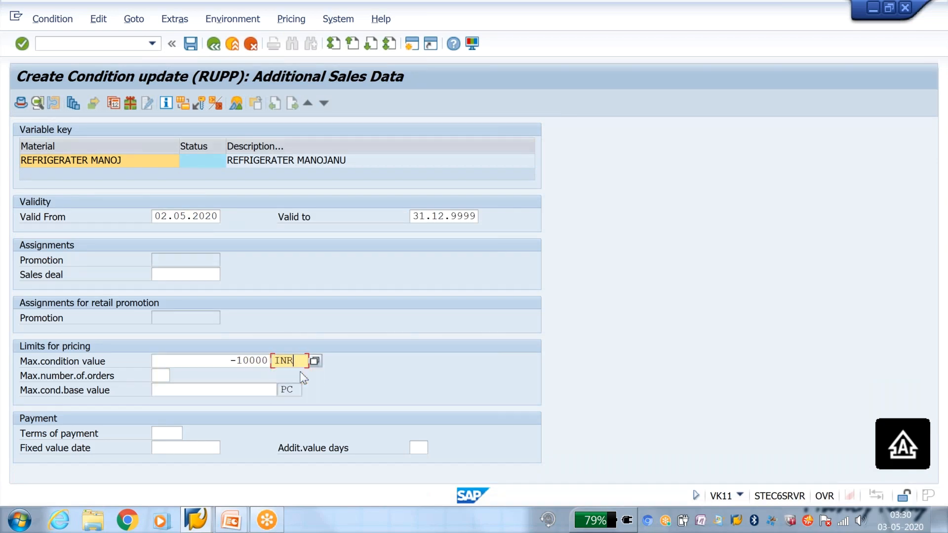
{"action": "left_click", "coordinate": [189, 47]}
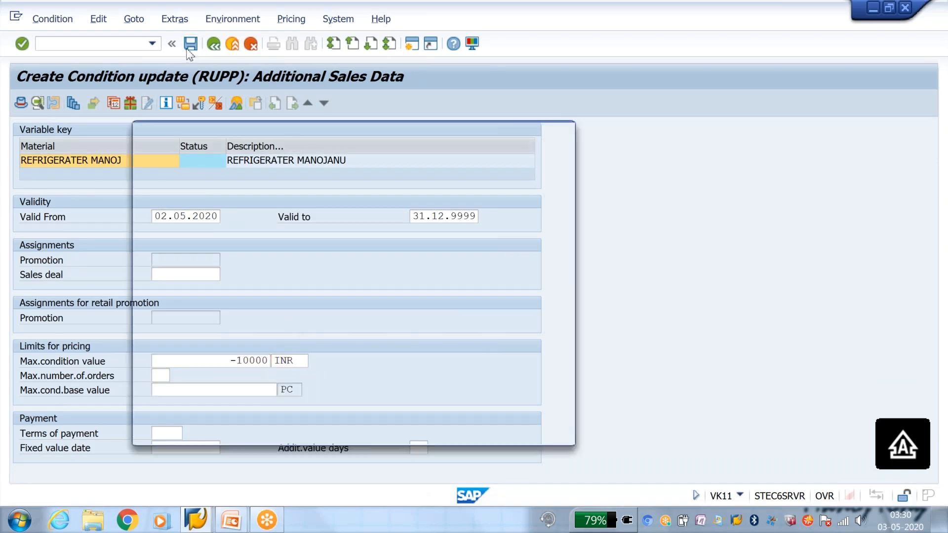
{"action": "left_click", "coordinate": [519, 431]}
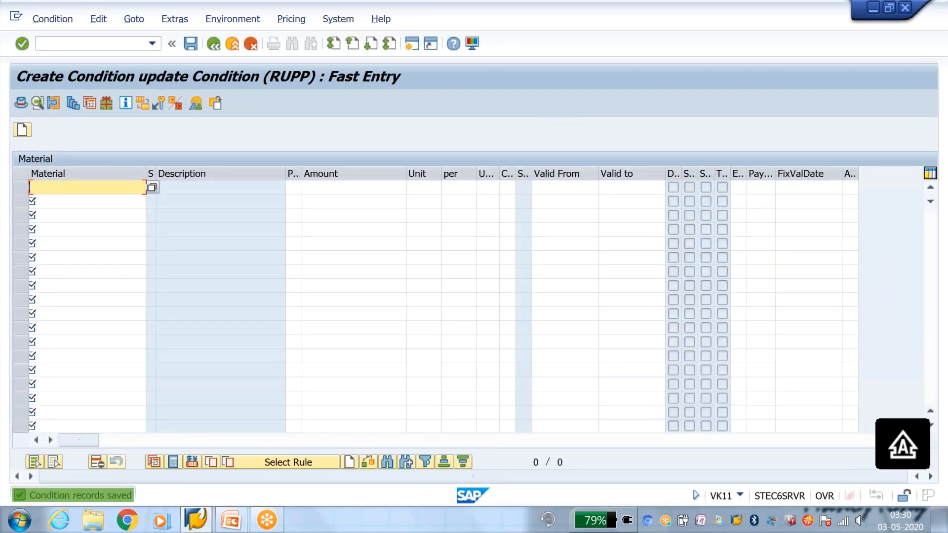
Step: Start a new standard order (OR) with transaction VA01 for sales area J100, J1, J1
{"action": "left_click", "coordinate": [123, 43]}
{"action": "type", "text": "/N"}
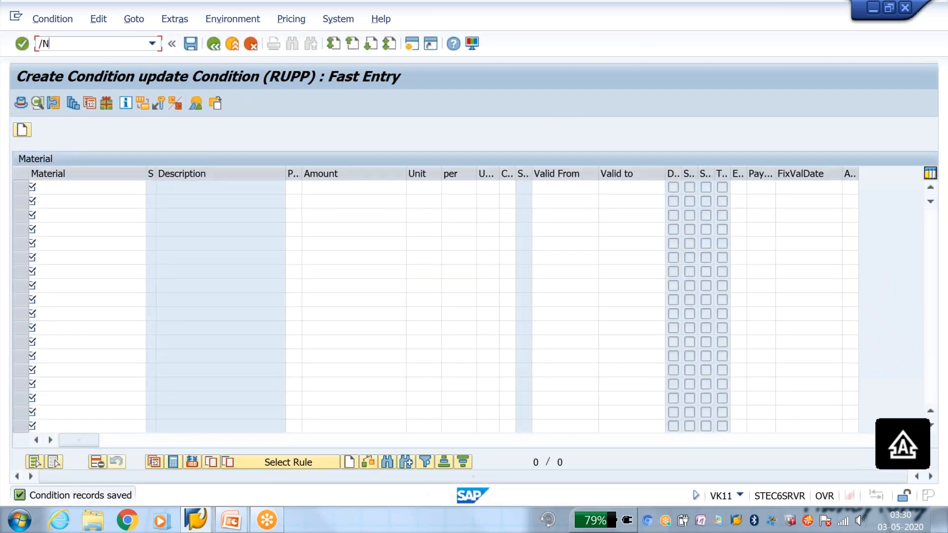
{"action": "type", "text": "VA01"}
{"action": "key", "text": "Return"}
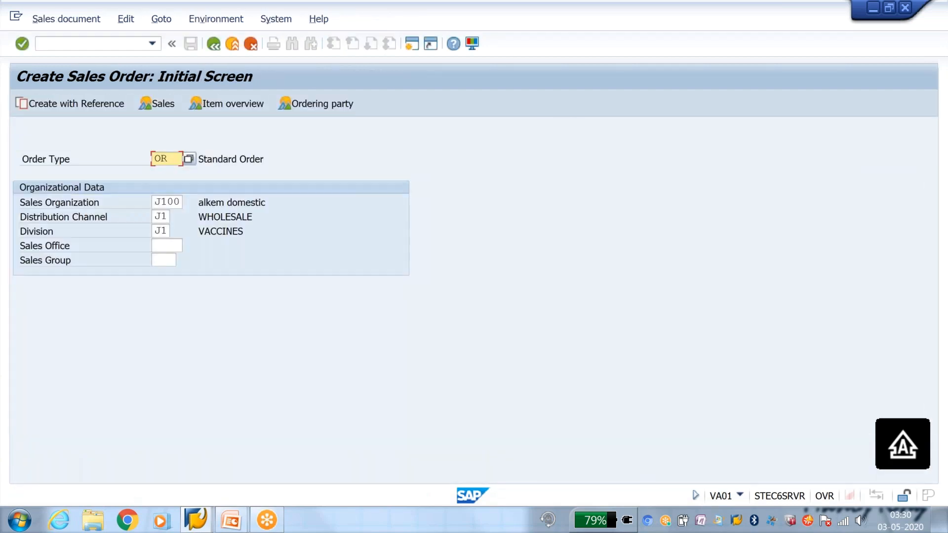
{"action": "key", "text": "Return"}
Step: Enter the customer number as sold-to party and add the material beginning with REFRIGERATER with order quantity 15
{"action": "type", "text": "80062"}
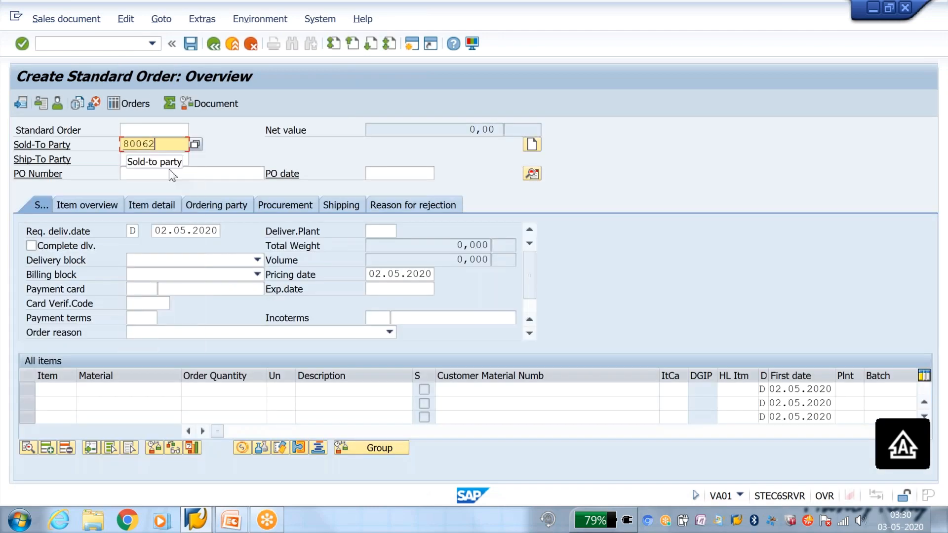
{"action": "left_click", "coordinate": [165, 387]}
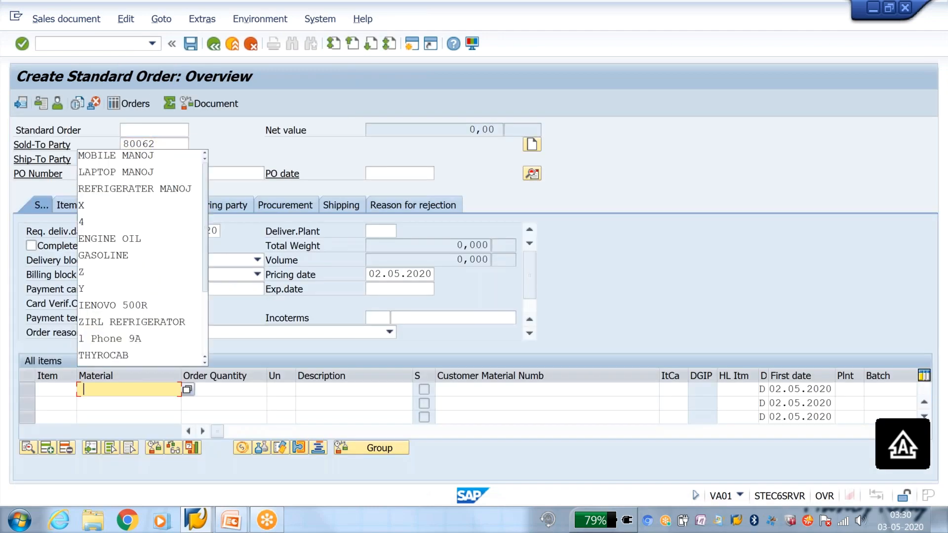
{"action": "left_click", "coordinate": [146, 194]}
{"action": "left_click", "coordinate": [255, 388]}
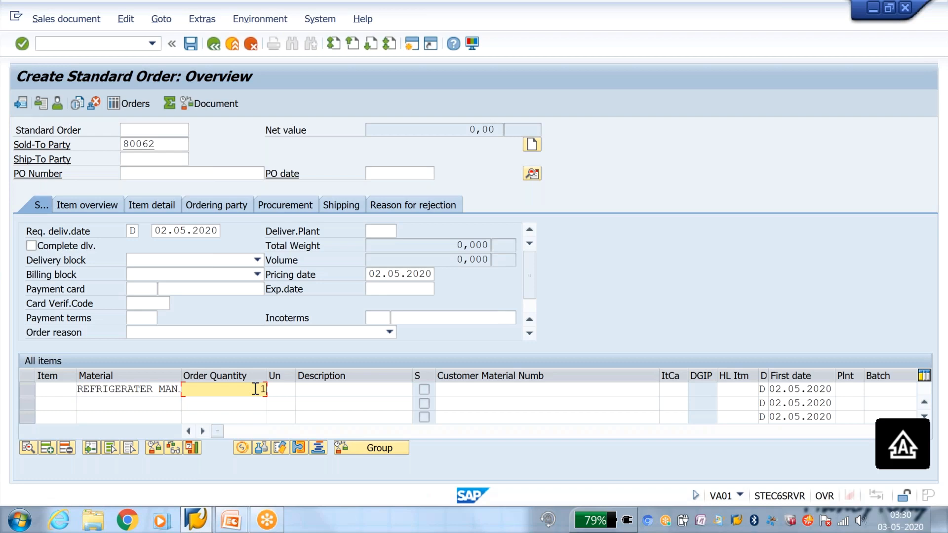
{"action": "type", "text": "15"}
{"action": "key", "text": "Return"}
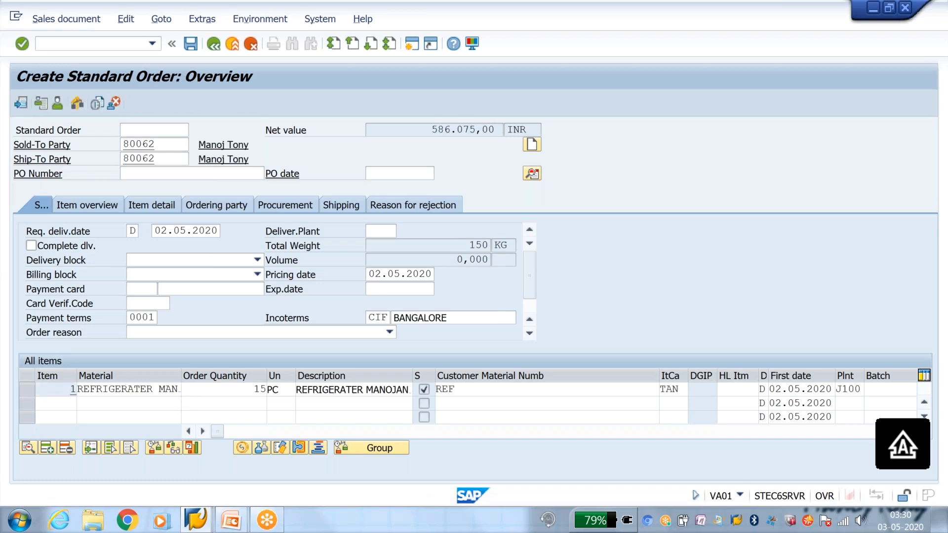
Step: Check the RUPP amount and condition value in the refrigerator item's conditions, and save the order
{"action": "left_click", "coordinate": [164, 389]}
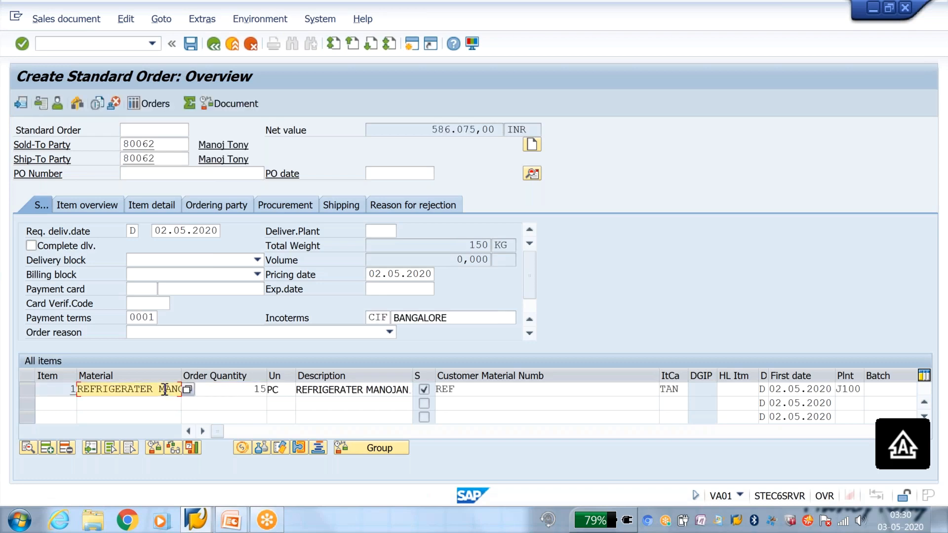
{"action": "double_click", "coordinate": [165, 389]}
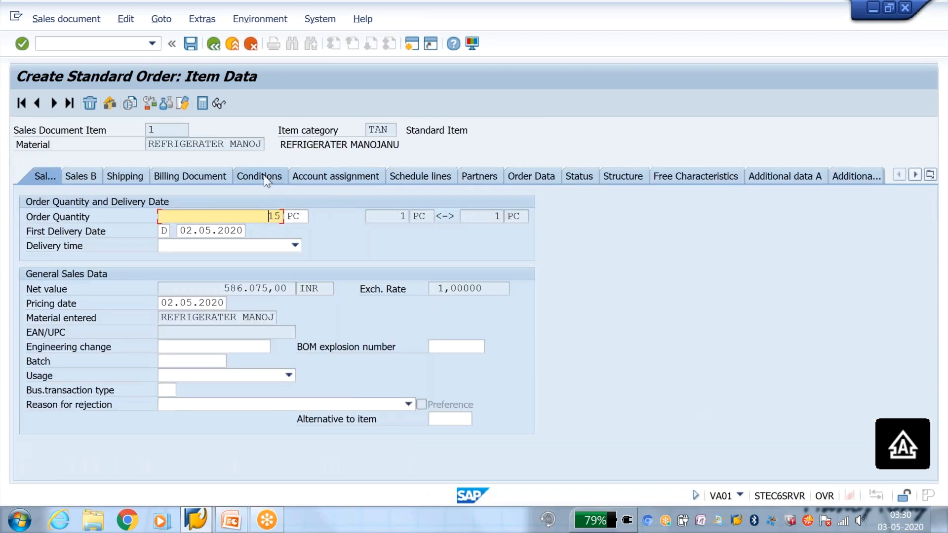
{"action": "left_click", "coordinate": [266, 177]}
{"action": "left_click_drag", "start_coordinate": [512, 329], "coordinate": [467, 330]}
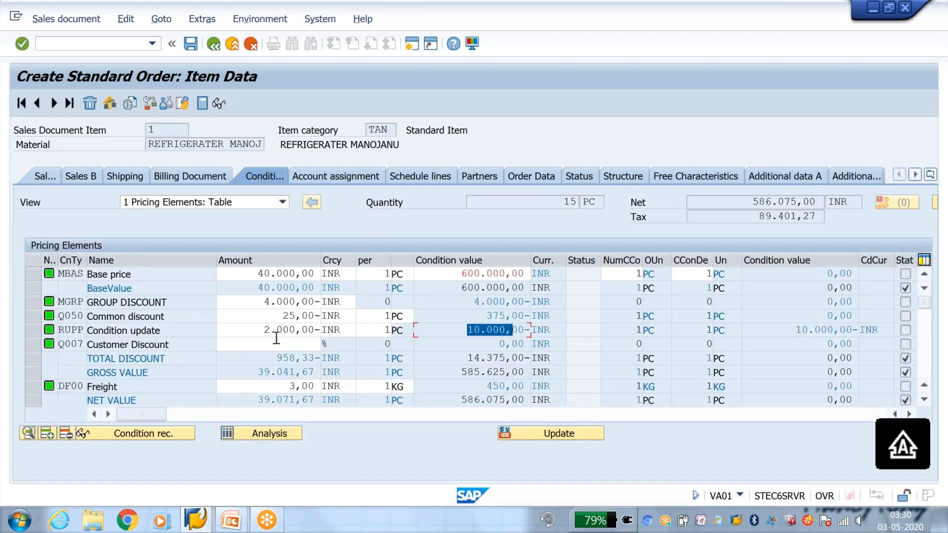
{"action": "left_click", "coordinate": [277, 334]}
{"action": "left_click", "coordinate": [63, 332]}
{"action": "left_click_drag", "start_coordinate": [62, 332], "coordinate": [84, 332]}
{"action": "left_click", "coordinate": [192, 43]}
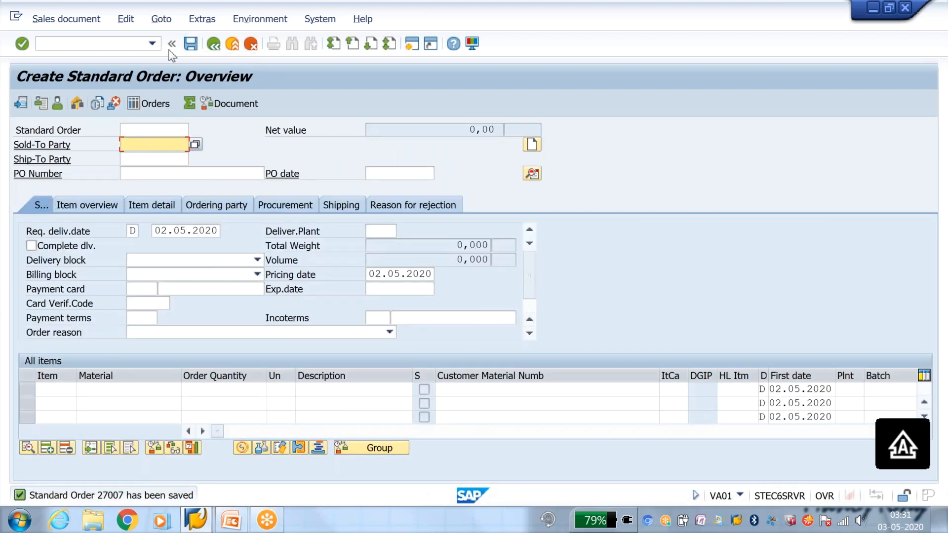
Step: Display the entries of table S071 with transaction SE16N and examine the condition value column
{"action": "left_click", "coordinate": [93, 43]}
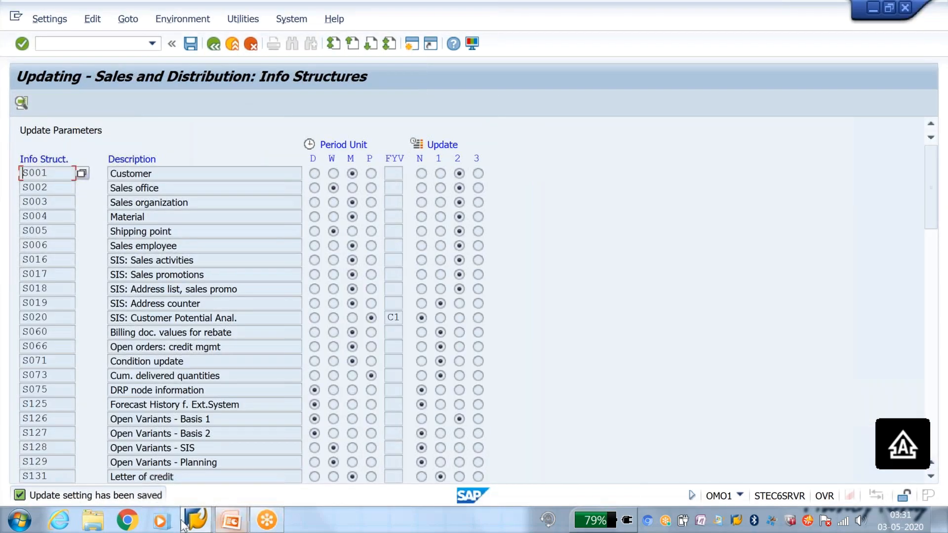
{"action": "mouse_move", "coordinate": [231, 519]}
{"action": "left_click", "coordinate": [573, 444]}
{"action": "left_click", "coordinate": [157, 46]}
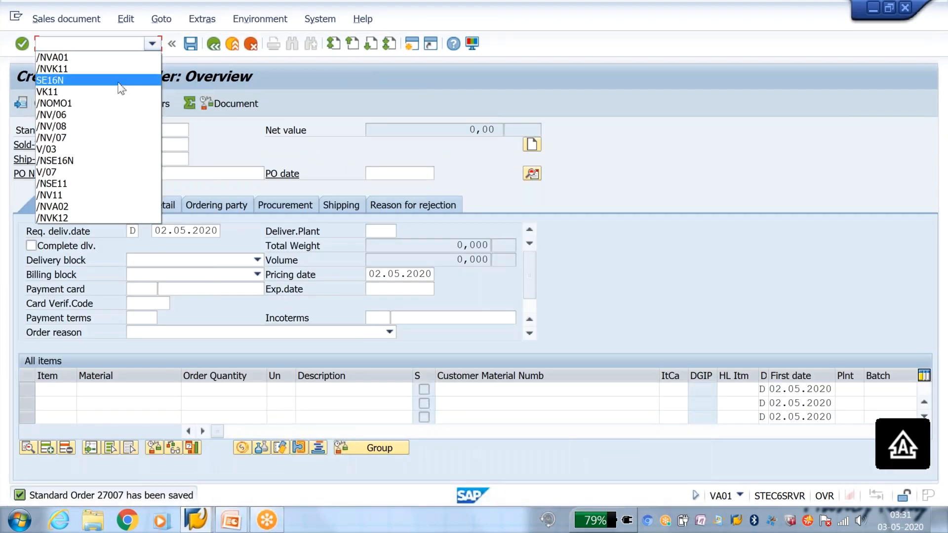
{"action": "left_click", "coordinate": [117, 81]}
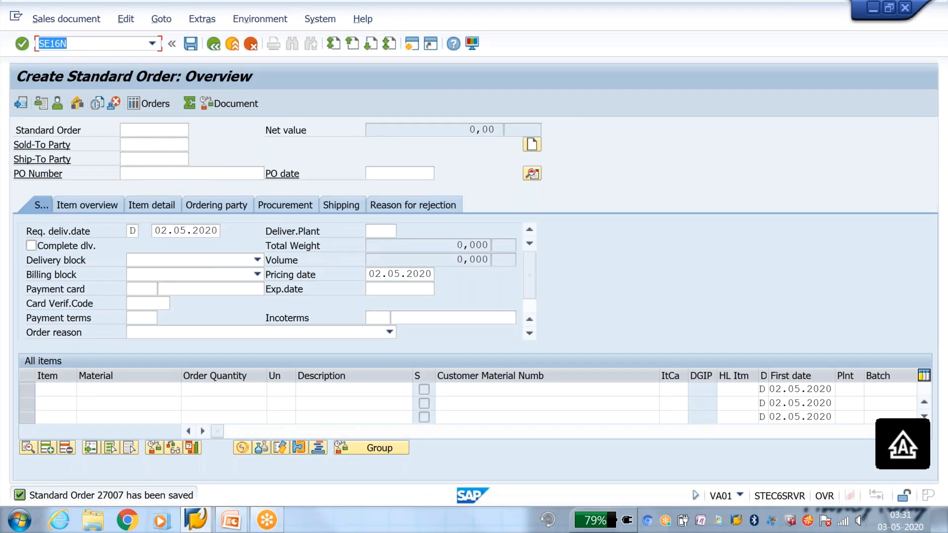
{"action": "left_click", "coordinate": [42, 44]}
{"action": "type", "text": "/n"}
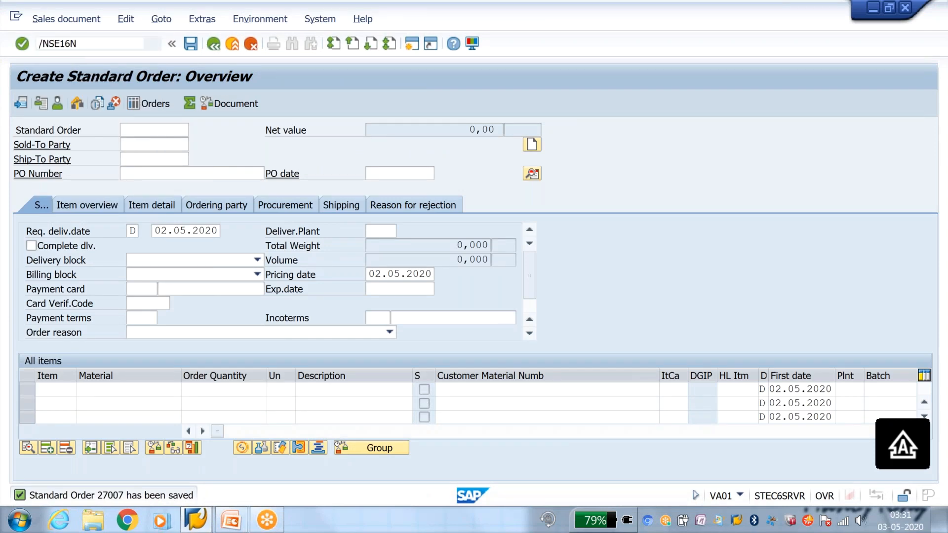
{"action": "key", "text": "Return"}
{"action": "key", "text": "F8"}
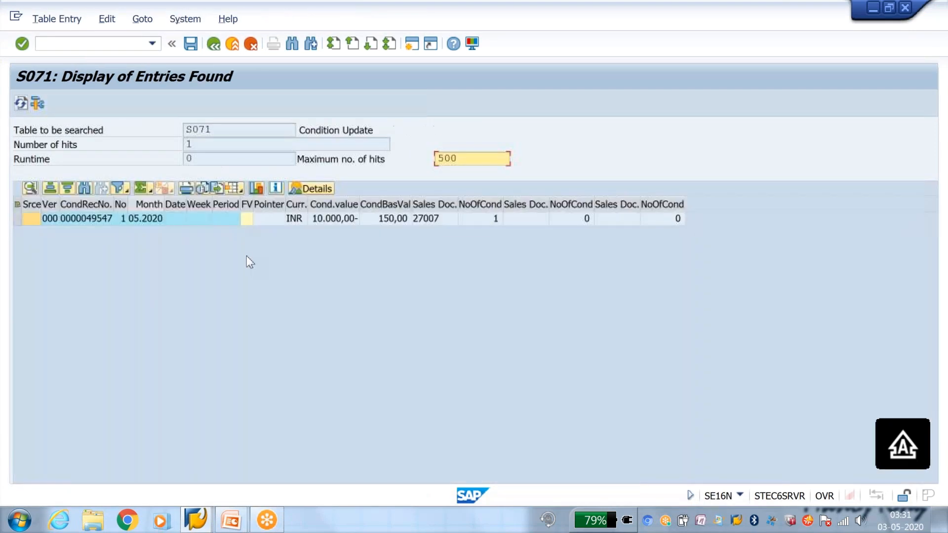
{"action": "left_click", "coordinate": [337, 203]}
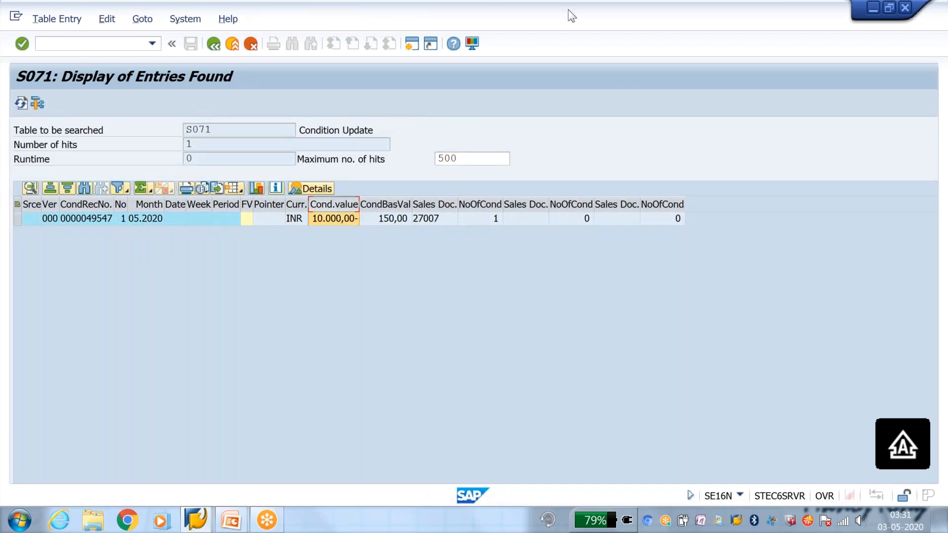
{"action": "left_click", "coordinate": [568, 10]}
{"action": "mouse_move", "coordinate": [354, 197]}
{"action": "left_mouse_down"}
{"action": "mouse_move", "coordinate": [363, 219]}
{"action": "mouse_move", "coordinate": [341, 192]}
{"action": "left_mouse_up"}
{"action": "mouse_move", "coordinate": [168, 194]}
{"action": "left_mouse_down"}
{"action": "mouse_move", "coordinate": [130, 224]}
{"action": "mouse_move", "coordinate": [121, 206]}
{"action": "left_mouse_up"}
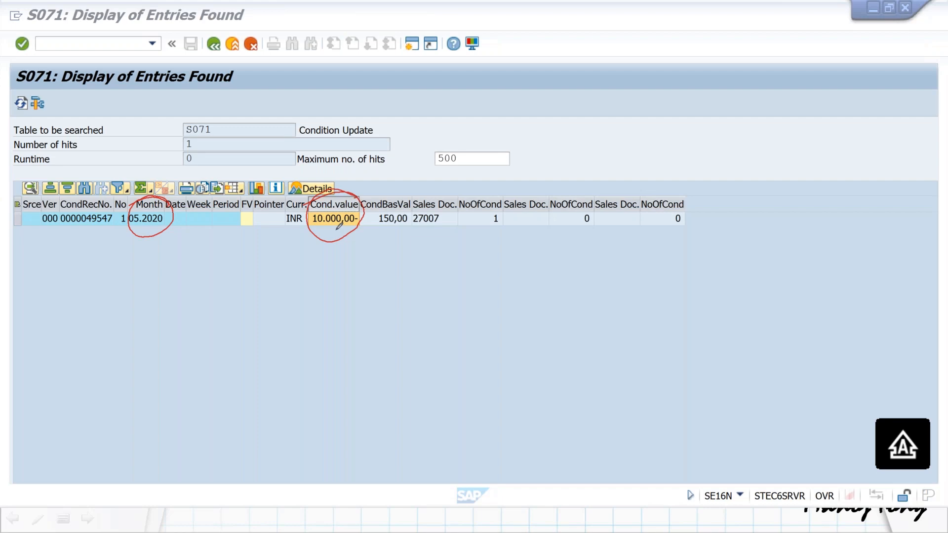
{"action": "mouse_move", "coordinate": [198, 337]}
{"action": "left_mouse_down"}
{"action": "mouse_move", "coordinate": [222, 347]}
{"action": "mouse_move", "coordinate": [234, 324]}
{"action": "mouse_move", "coordinate": [259, 318]}
{"action": "left_mouse_up"}
{"action": "mouse_move", "coordinate": [151, 348]}
{"action": "left_mouse_down"}
{"action": "mouse_move", "coordinate": [175, 350]}
{"action": "mouse_move", "coordinate": [173, 367]}
{"action": "left_mouse_up"}
{"action": "mouse_move", "coordinate": [272, 292]}
{"action": "left_mouse_down"}
{"action": "mouse_move", "coordinate": [272, 341]}
{"action": "mouse_move", "coordinate": [321, 240]}
{"action": "mouse_move", "coordinate": [331, 252]}
{"action": "left_mouse_up"}
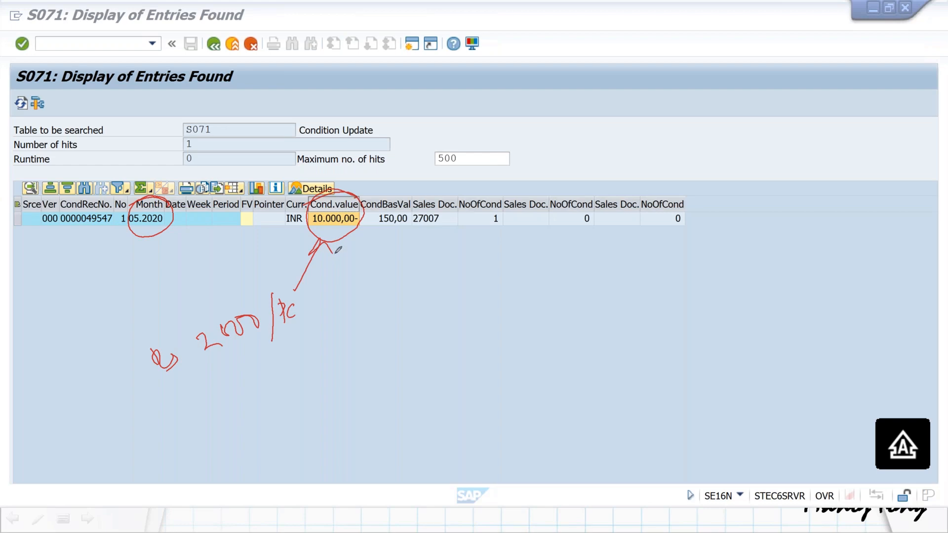
{"action": "mouse_move", "coordinate": [730, 288]}
{"action": "left_mouse_down"}
{"action": "mouse_move", "coordinate": [730, 302]}
{"action": "mouse_move", "coordinate": [784, 280]}
{"action": "mouse_move", "coordinate": [711, 289]}
{"action": "mouse_move", "coordinate": [716, 305]}
{"action": "mouse_move", "coordinate": [715, 272]}
{"action": "mouse_move", "coordinate": [482, 311]}
{"action": "mouse_move", "coordinate": [446, 346]}
{"action": "mouse_move", "coordinate": [464, 346]}
{"action": "left_mouse_up"}
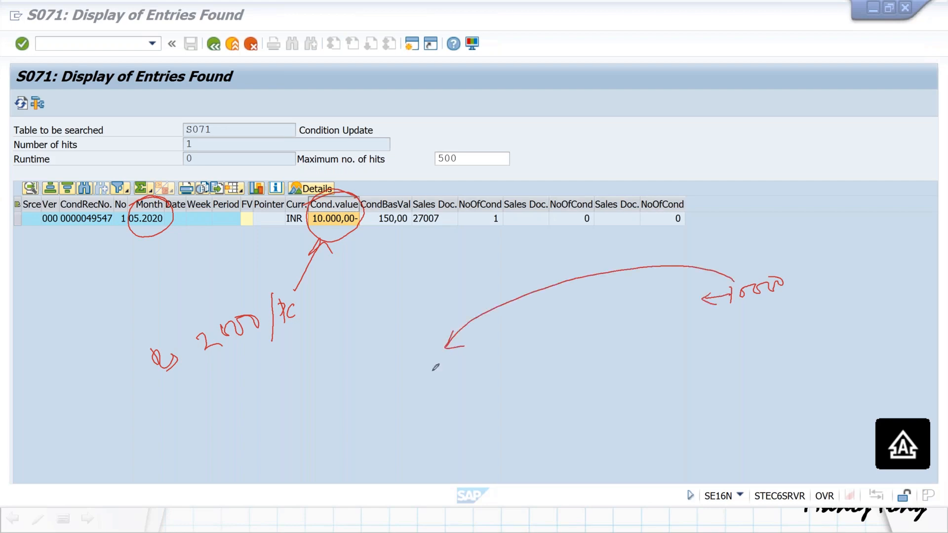
{"action": "left_click_drag", "start_coordinate": [414, 373], "coordinate": [414, 386]}
{"action": "left_click_drag", "start_coordinate": [419, 375], "coordinate": [436, 382]}
{"action": "mouse_move", "coordinate": [450, 365]}
{"action": "left_mouse_down"}
{"action": "mouse_move", "coordinate": [483, 393]}
{"action": "mouse_move", "coordinate": [664, 368]}
{"action": "left_mouse_up"}
{"action": "left_click_drag", "start_coordinate": [665, 368], "coordinate": [659, 376]}
{"action": "left_click_drag", "start_coordinate": [687, 339], "coordinate": [705, 335]}
{"action": "mouse_move", "coordinate": [697, 338]}
{"action": "left_mouse_down"}
{"action": "mouse_move", "coordinate": [698, 352]}
{"action": "mouse_move", "coordinate": [729, 338]}
{"action": "left_mouse_up"}
{"action": "left_click_drag", "start_coordinate": [729, 337], "coordinate": [759, 343]}
{"action": "left_click_drag", "start_coordinate": [764, 338], "coordinate": [774, 340]}
{"action": "mouse_move", "coordinate": [706, 370]}
{"action": "left_mouse_down"}
{"action": "mouse_move", "coordinate": [711, 383]}
{"action": "mouse_move", "coordinate": [730, 370]}
{"action": "mouse_move", "coordinate": [737, 384]}
{"action": "mouse_move", "coordinate": [773, 360]}
{"action": "left_mouse_up"}
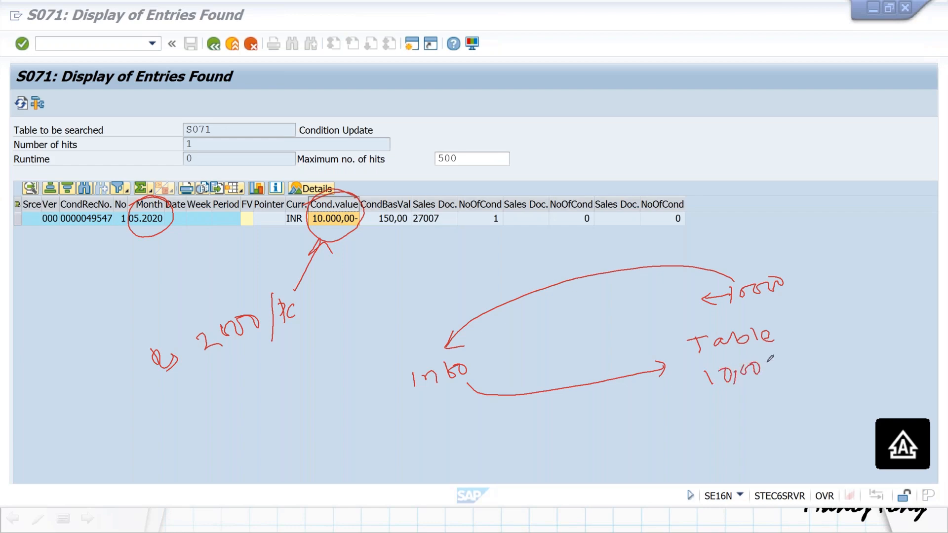
{"action": "mouse_move", "coordinate": [833, 320]}
{"action": "left_mouse_down"}
{"action": "mouse_move", "coordinate": [820, 340]}
{"action": "mouse_move", "coordinate": [869, 314]}
{"action": "mouse_move", "coordinate": [884, 330]}
{"action": "left_mouse_up"}
{"action": "left_click_drag", "start_coordinate": [831, 287], "coordinate": [888, 308]}
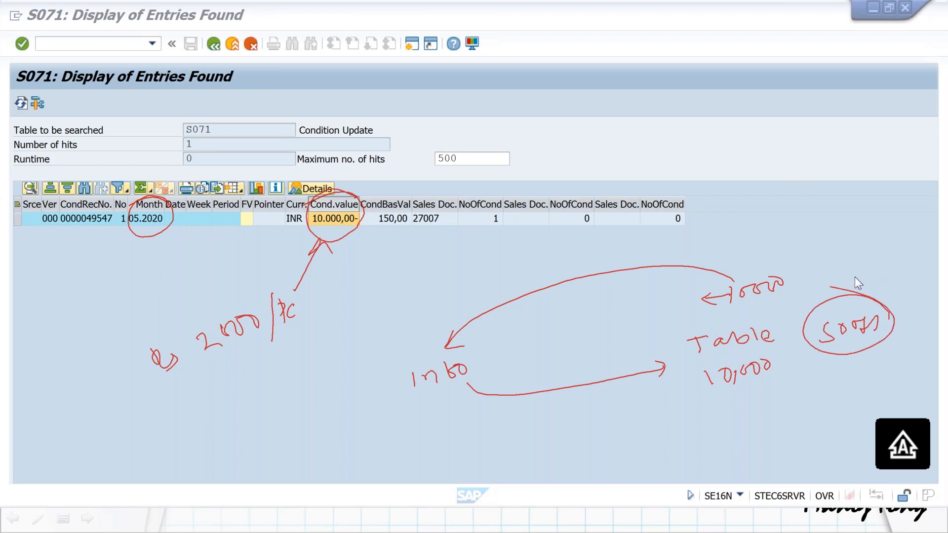
{"action": "key", "text": "Escape"}
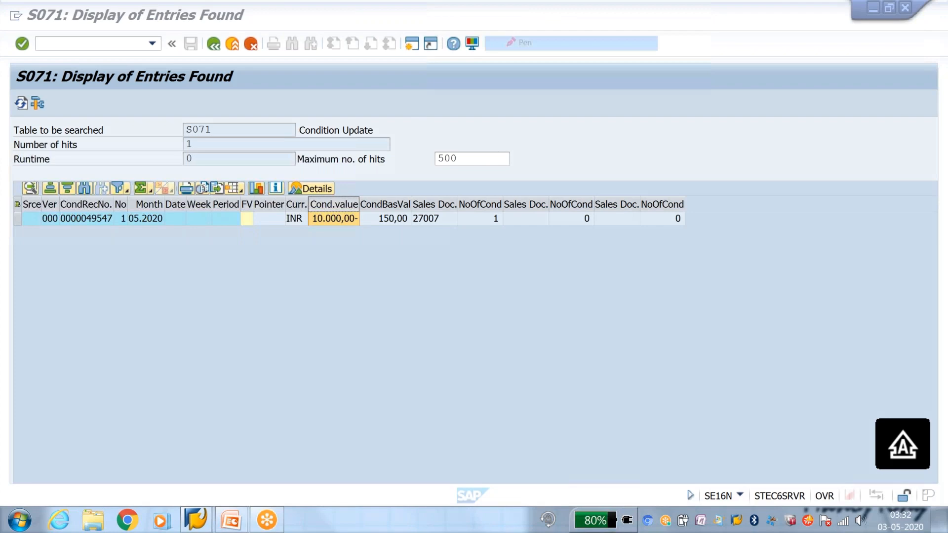
Step: Examine the S071 entry's condition value, condition base value and three sales document columns, annotating them with MDV, Quantity, 1, 2 and 3
{"action": "left_click_drag", "start_coordinate": [332, 226], "coordinate": [339, 256]}
{"action": "mouse_move", "coordinate": [310, 302]}
{"action": "left_mouse_down"}
{"action": "mouse_move", "coordinate": [324, 285]}
{"action": "mouse_move", "coordinate": [329, 302]}
{"action": "mouse_move", "coordinate": [340, 301]}
{"action": "left_mouse_up"}
{"action": "mouse_move", "coordinate": [331, 287]}
{"action": "left_mouse_down"}
{"action": "mouse_move", "coordinate": [340, 301]}
{"action": "mouse_move", "coordinate": [360, 269]}
{"action": "left_mouse_up"}
{"action": "mouse_move", "coordinate": [439, 226]}
{"action": "left_mouse_down"}
{"action": "mouse_move", "coordinate": [458, 291]}
{"action": "mouse_move", "coordinate": [450, 298]}
{"action": "mouse_move", "coordinate": [469, 276]}
{"action": "left_mouse_up"}
{"action": "mouse_move", "coordinate": [530, 228]}
{"action": "left_mouse_down"}
{"action": "mouse_move", "coordinate": [539, 267]}
{"action": "mouse_move", "coordinate": [557, 285]}
{"action": "mouse_move", "coordinate": [572, 283]}
{"action": "mouse_move", "coordinate": [563, 273]}
{"action": "left_mouse_up"}
{"action": "mouse_move", "coordinate": [625, 228]}
{"action": "left_mouse_down"}
{"action": "mouse_move", "coordinate": [632, 302]}
{"action": "mouse_move", "coordinate": [642, 276]}
{"action": "left_mouse_up"}
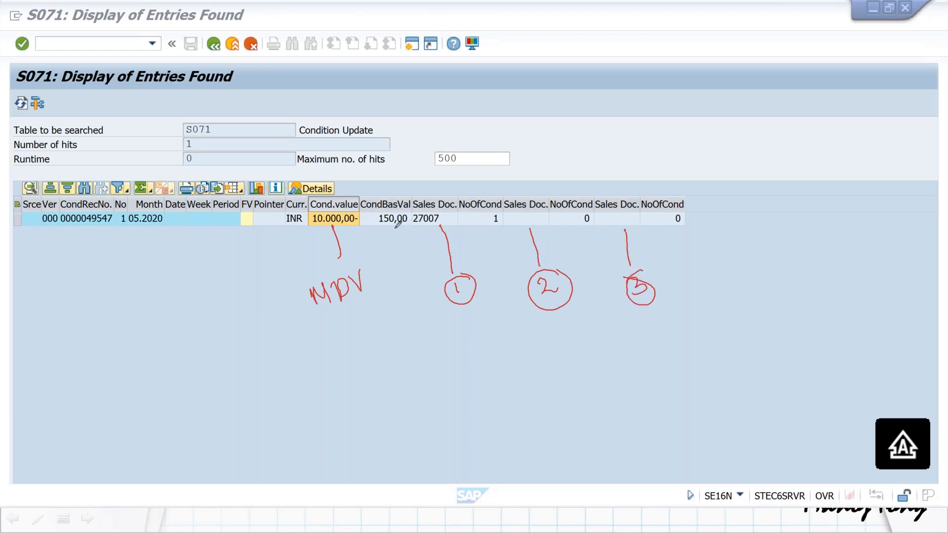
{"action": "left_click_drag", "start_coordinate": [396, 229], "coordinate": [417, 352]}
{"action": "mouse_move", "coordinate": [386, 379]}
{"action": "left_mouse_down"}
{"action": "mouse_move", "coordinate": [379, 400]}
{"action": "mouse_move", "coordinate": [394, 403]}
{"action": "mouse_move", "coordinate": [462, 355]}
{"action": "mouse_move", "coordinate": [485, 377]}
{"action": "left_mouse_up"}
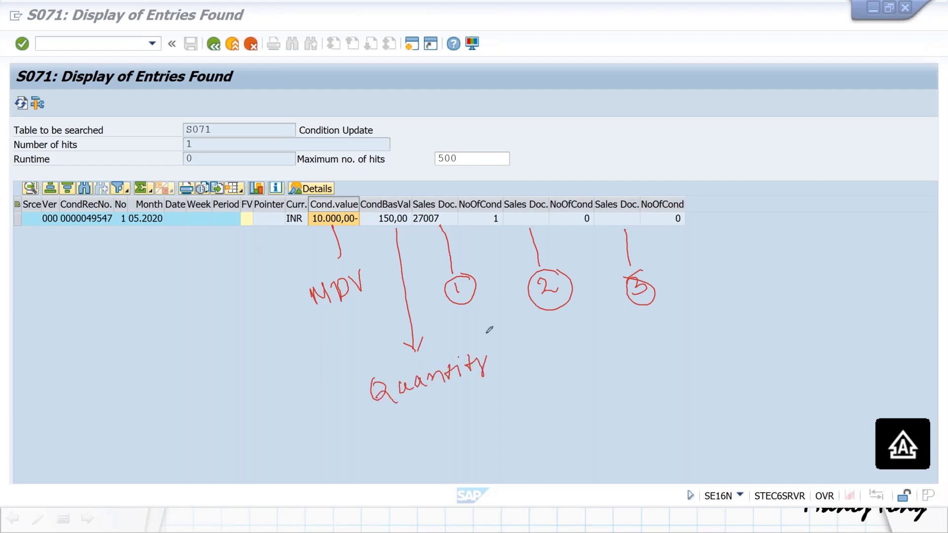
{"action": "mouse_move", "coordinate": [414, 187]}
{"action": "left_mouse_down"}
{"action": "mouse_move", "coordinate": [367, 217]}
{"action": "mouse_move", "coordinate": [424, 210]}
{"action": "mouse_move", "coordinate": [395, 186]}
{"action": "left_mouse_up"}
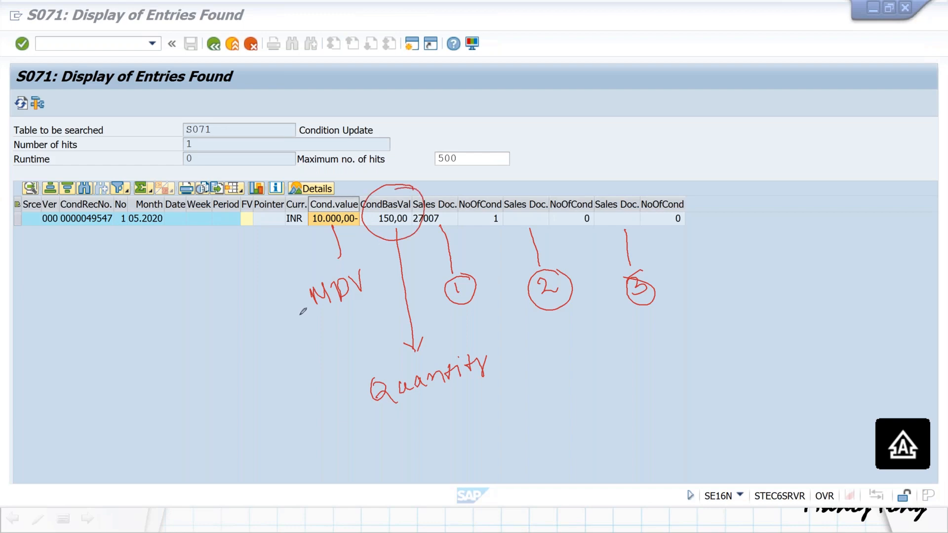
{"action": "key", "text": "Escape"}
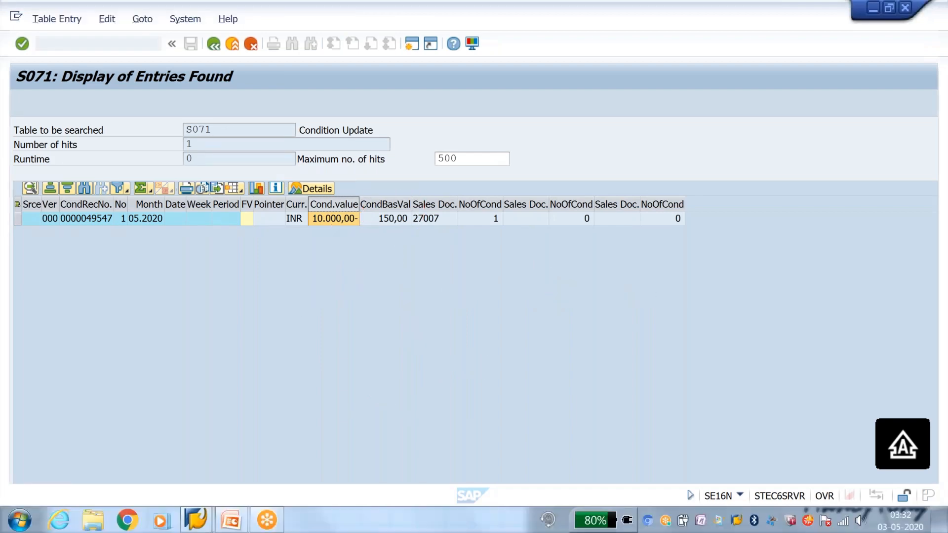
Step: Switch to the sales order session and display the most recently saved standard order
{"action": "key", "text": "alt+Tab"}
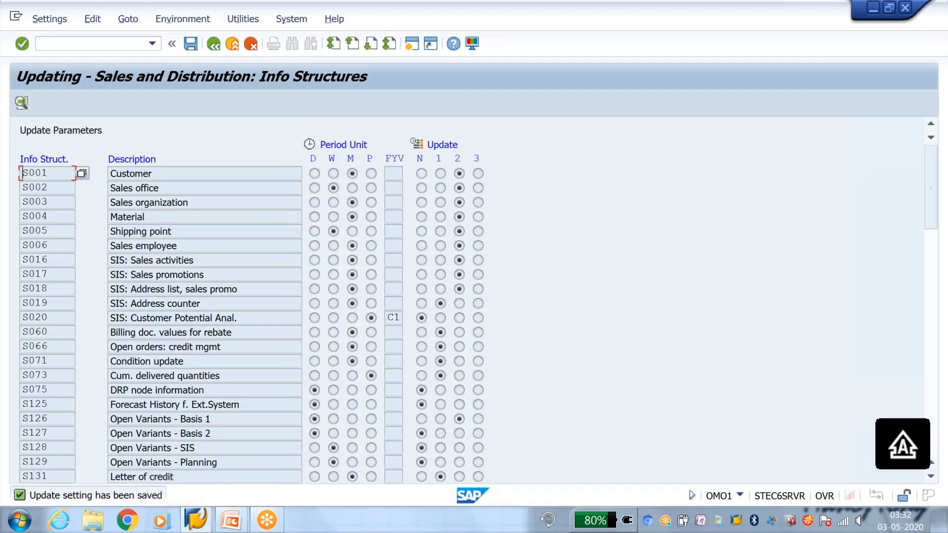
{"action": "mouse_move", "coordinate": [196, 519]}
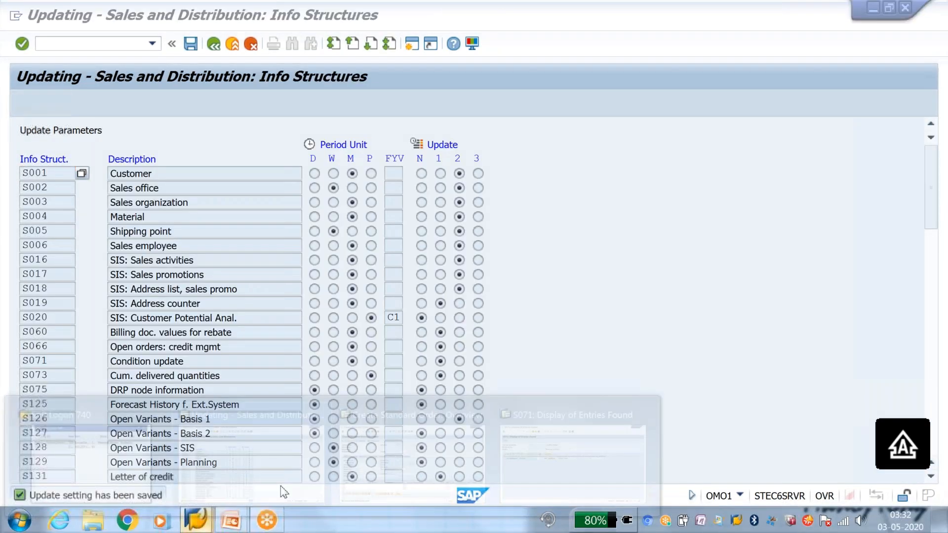
{"action": "left_click", "coordinate": [439, 472]}
{"action": "left_click", "coordinate": [66, 19]}
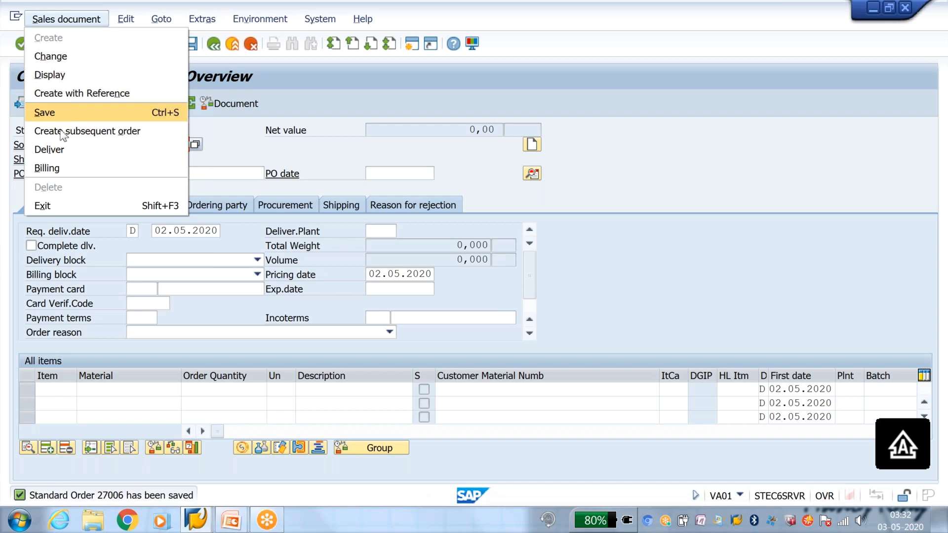
{"action": "left_click", "coordinate": [81, 77]}
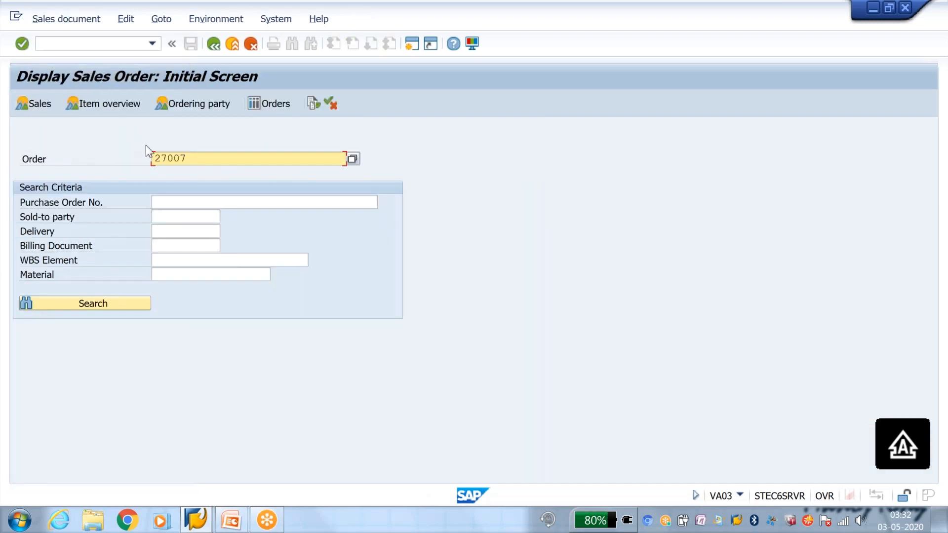
{"action": "key", "text": "Return"}
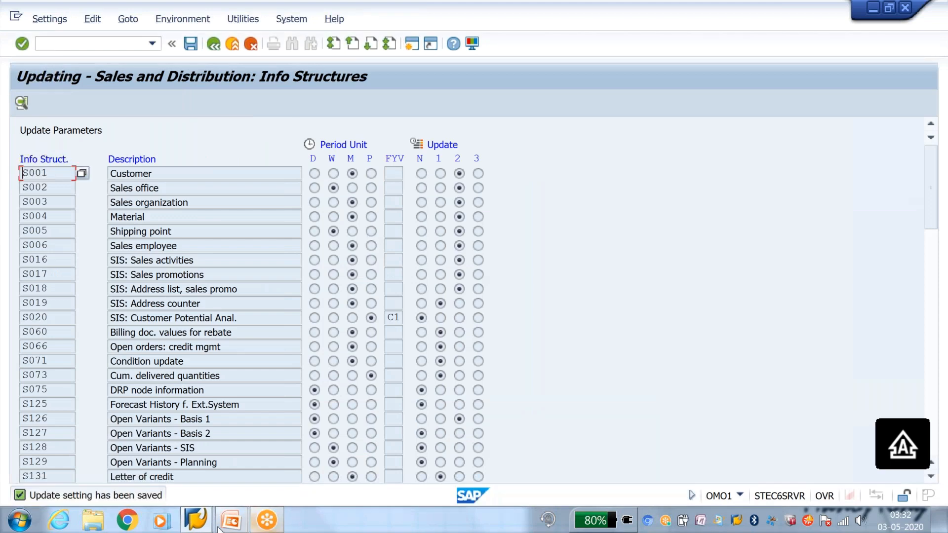
Step: Return to the S071 entries and examine how the condition base value relates to the order quantity, annotating the factor of 10
{"action": "mouse_move", "coordinate": [195, 519]}
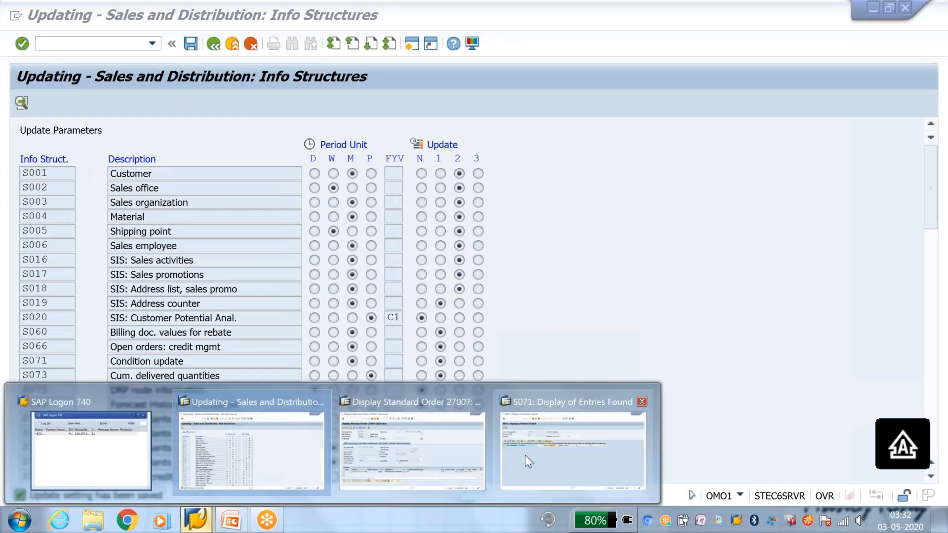
{"action": "left_click", "coordinate": [523, 458]}
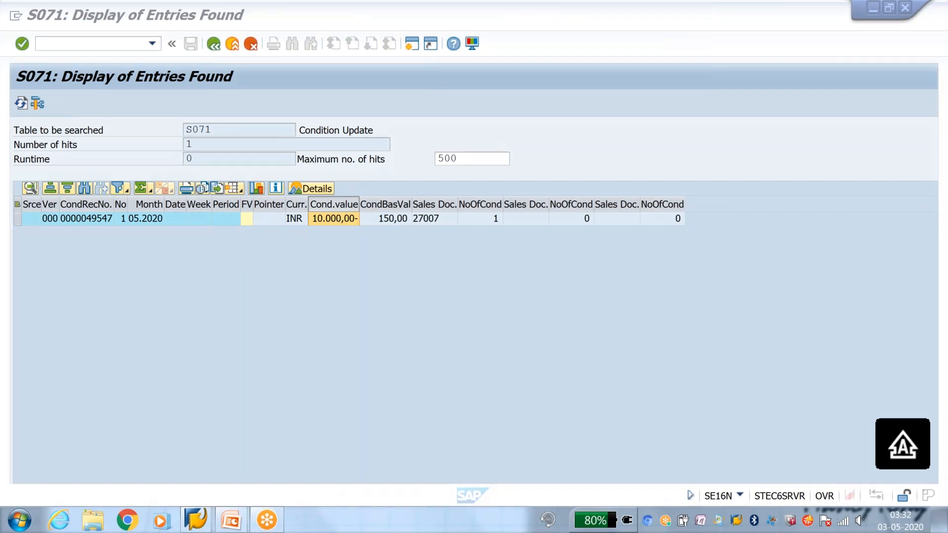
{"action": "mouse_move", "coordinate": [396, 185]}
{"action": "left_mouse_down"}
{"action": "mouse_move", "coordinate": [377, 232]}
{"action": "mouse_move", "coordinate": [384, 198]}
{"action": "left_mouse_up"}
{"action": "mouse_move", "coordinate": [389, 244]}
{"action": "left_mouse_down"}
{"action": "mouse_move", "coordinate": [398, 286]}
{"action": "mouse_move", "coordinate": [408, 285]}
{"action": "mouse_move", "coordinate": [401, 324]}
{"action": "mouse_move", "coordinate": [444, 298]}
{"action": "mouse_move", "coordinate": [435, 312]}
{"action": "mouse_move", "coordinate": [452, 292]}
{"action": "mouse_move", "coordinate": [457, 306]}
{"action": "left_mouse_up"}
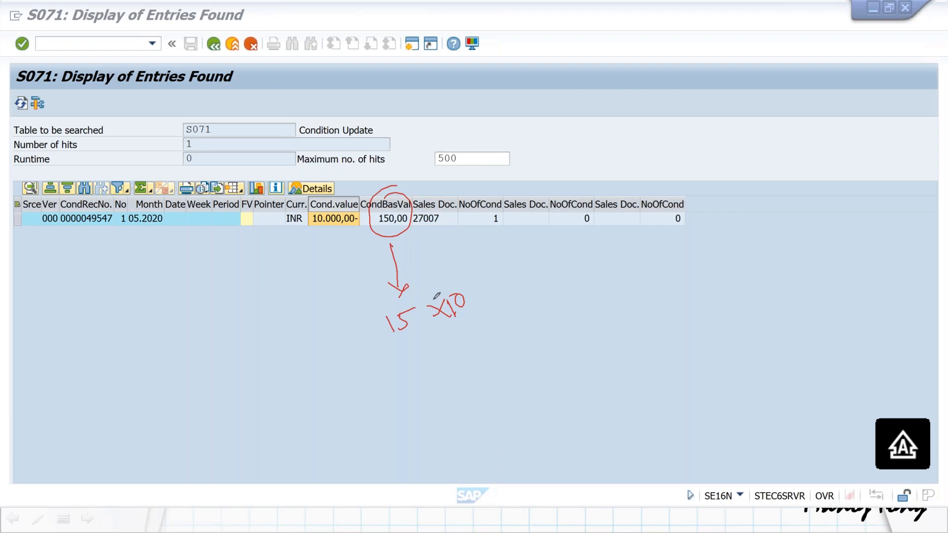
{"action": "left_click_drag", "start_coordinate": [448, 302], "coordinate": [408, 361]}
{"action": "mouse_move", "coordinate": [429, 332]}
{"action": "left_mouse_down"}
{"action": "mouse_move", "coordinate": [433, 351]}
{"action": "mouse_move", "coordinate": [439, 334]}
{"action": "mouse_move", "coordinate": [411, 315]}
{"action": "mouse_move", "coordinate": [476, 310]}
{"action": "left_mouse_up"}
{"action": "left_click_drag", "start_coordinate": [490, 302], "coordinate": [497, 316]}
{"action": "left_click_drag", "start_coordinate": [510, 281], "coordinate": [514, 302]}
{"action": "left_click_drag", "start_coordinate": [405, 194], "coordinate": [457, 155]}
{"action": "mouse_move", "coordinate": [405, 196]}
{"action": "left_mouse_down"}
{"action": "mouse_move", "coordinate": [498, 127]}
{"action": "mouse_move", "coordinate": [467, 141]}
{"action": "left_mouse_up"}
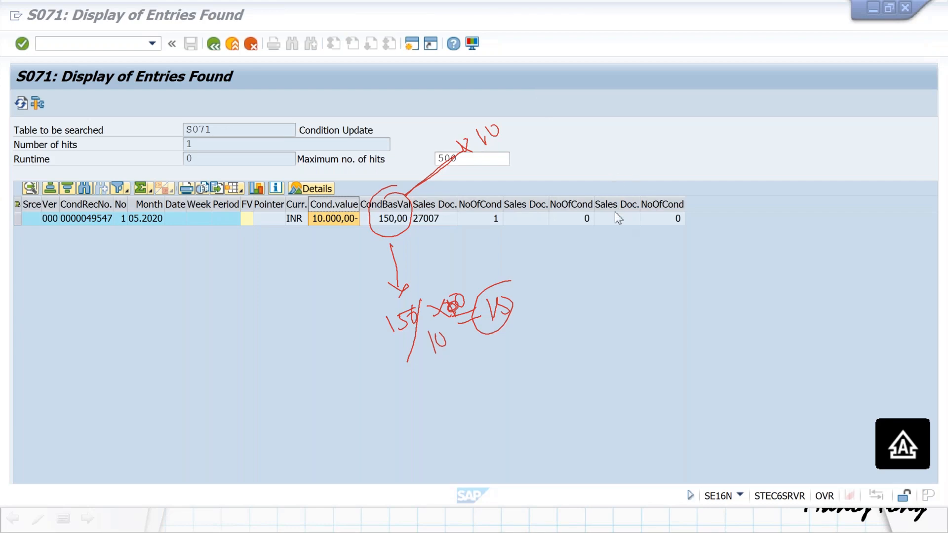
{"action": "left_click", "coordinate": [606, 186]}
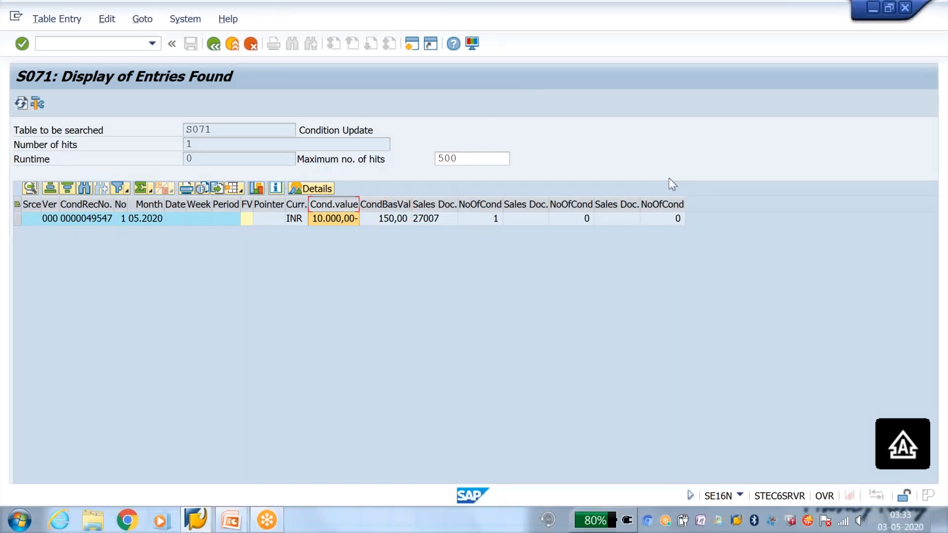
Step: Switch to the PowerPoint slide show and review the OMO1 info structure slide with the maximum condition limits
{"action": "key", "text": "alt+Tab"}
{"action": "key", "text": "alt+Tab"}
{"action": "left_click", "coordinate": [237, 522]}
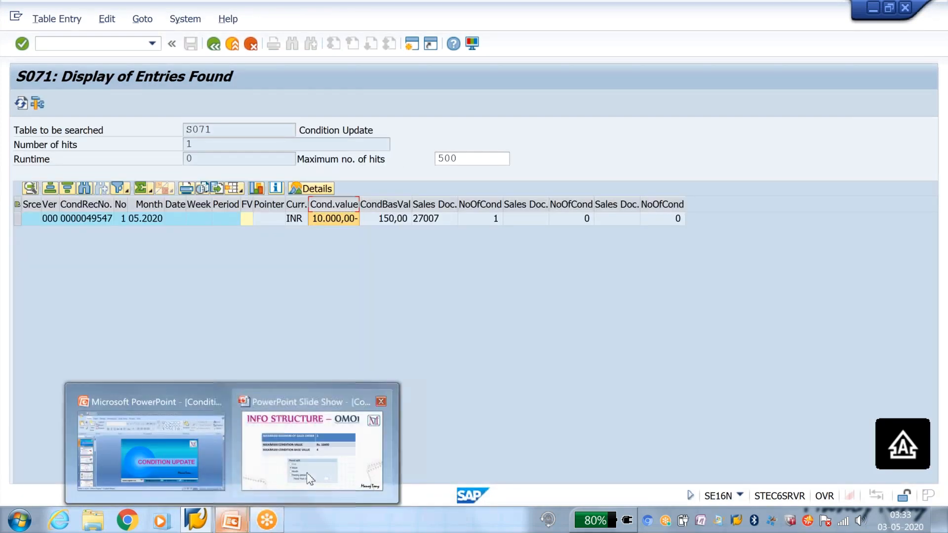
{"action": "left_click", "coordinate": [306, 473]}
{"action": "left_click", "coordinate": [306, 472]}
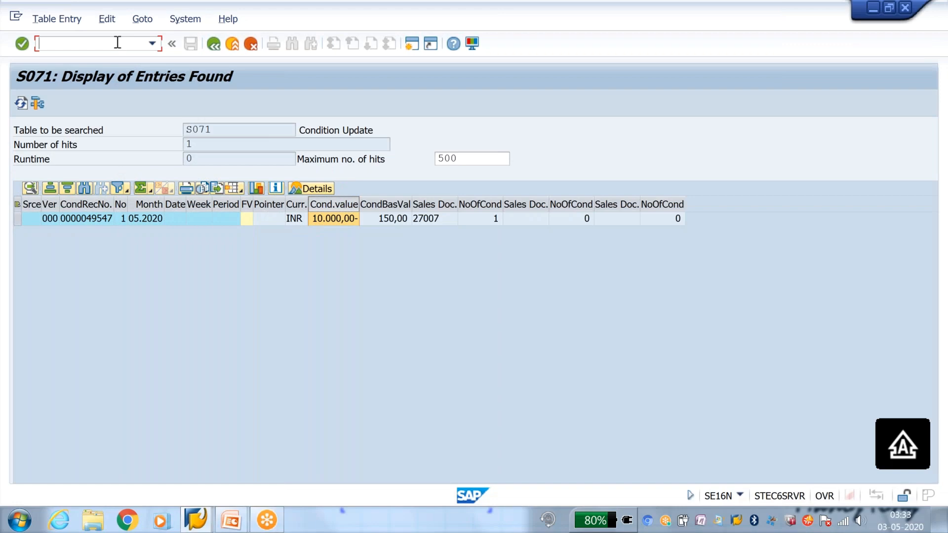
Step: Switch back to SAP and display database table KONP with transaction SE11
{"action": "type", "text": "/NSE11"}
{"action": "key", "text": "Return"}
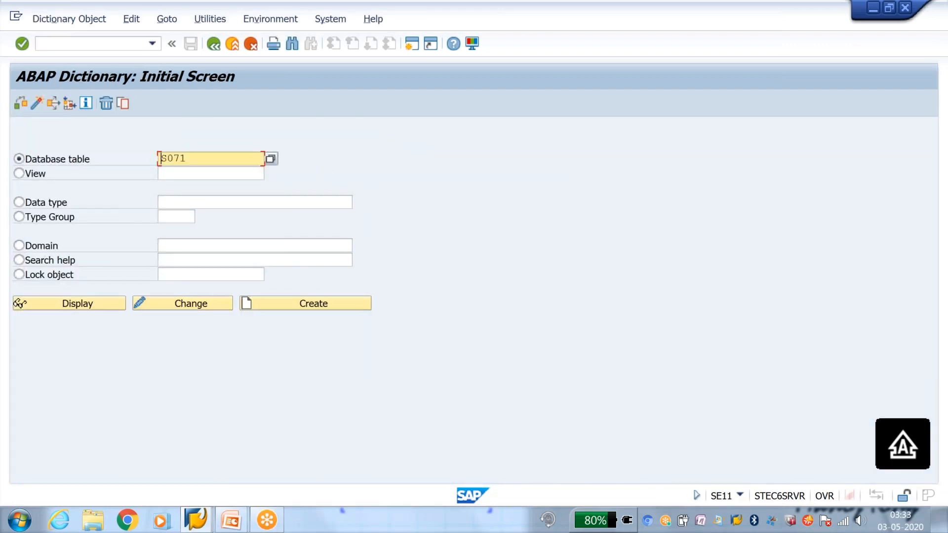
{"action": "key", "text": "BackSpace"}
{"action": "key", "text": "BackSpace"}
{"action": "key", "text": "Down"}
{"action": "key", "text": "Return"}
{"action": "left_click", "coordinate": [98, 307]}
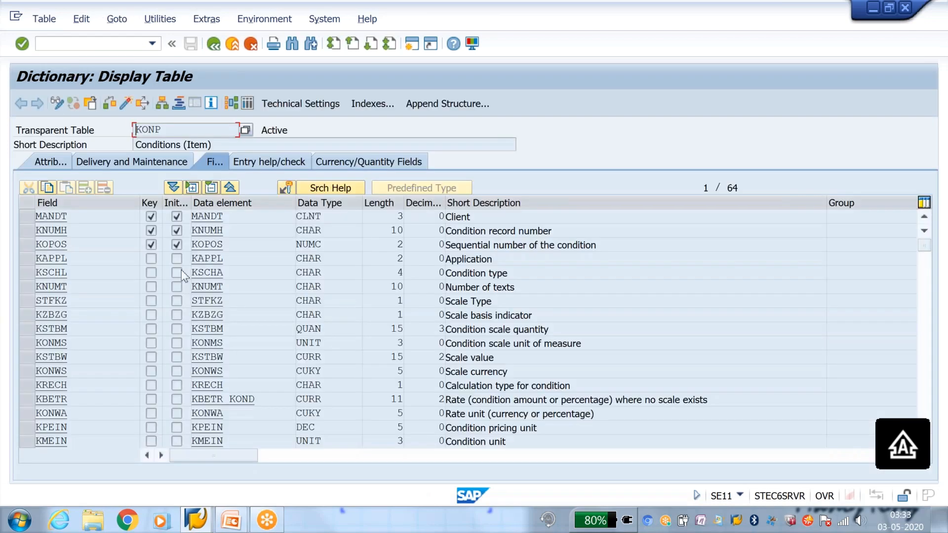
Step: Find field ANZAUF in the KONP component list and underline its short description
{"action": "key", "text": "ctrl+f"}
{"action": "key", "text": "Down"}
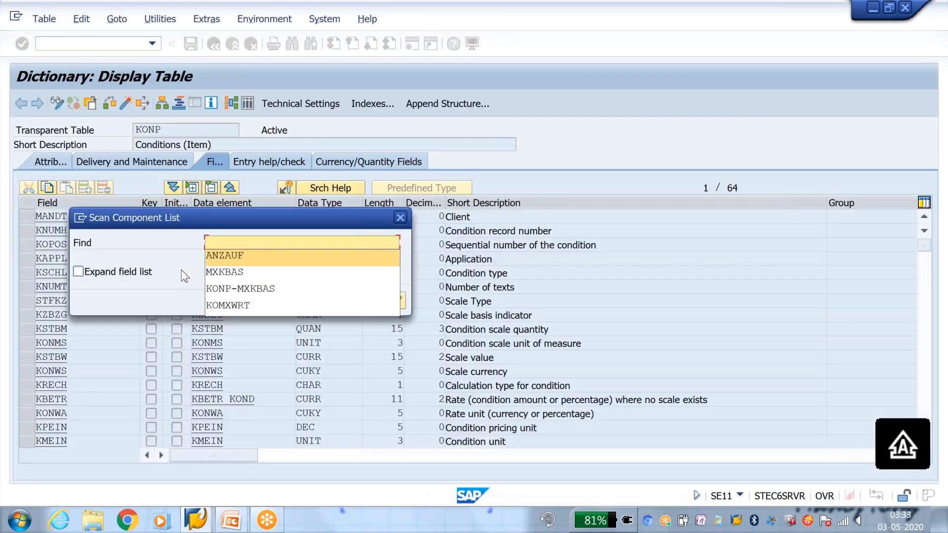
{"action": "key", "text": "Return"}
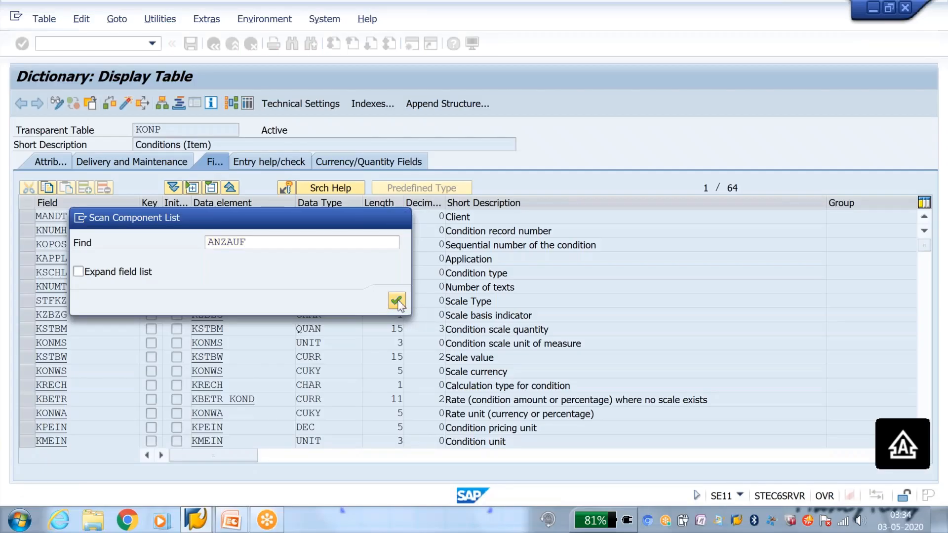
{"action": "left_click", "coordinate": [393, 301]}
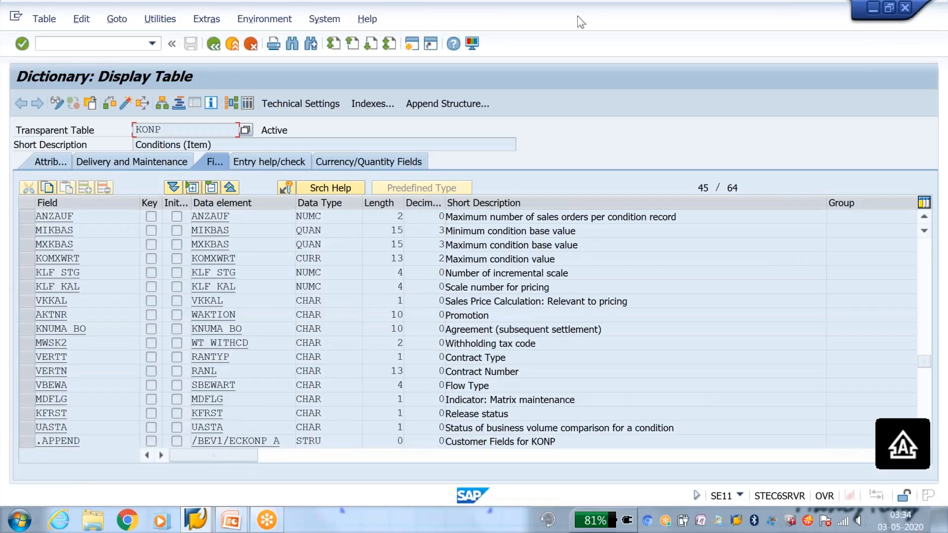
{"action": "key", "text": "alt+Tab"}
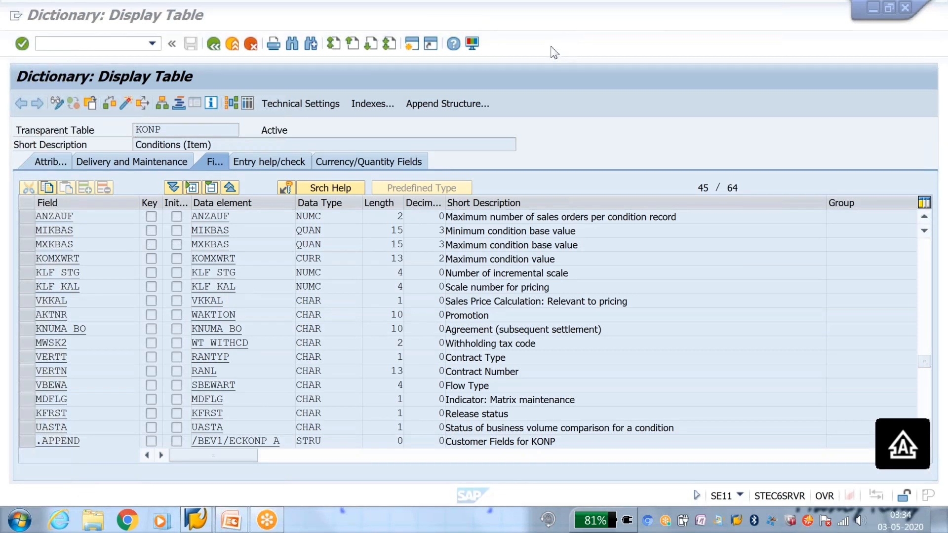
{"action": "left_click", "coordinate": [550, 47]}
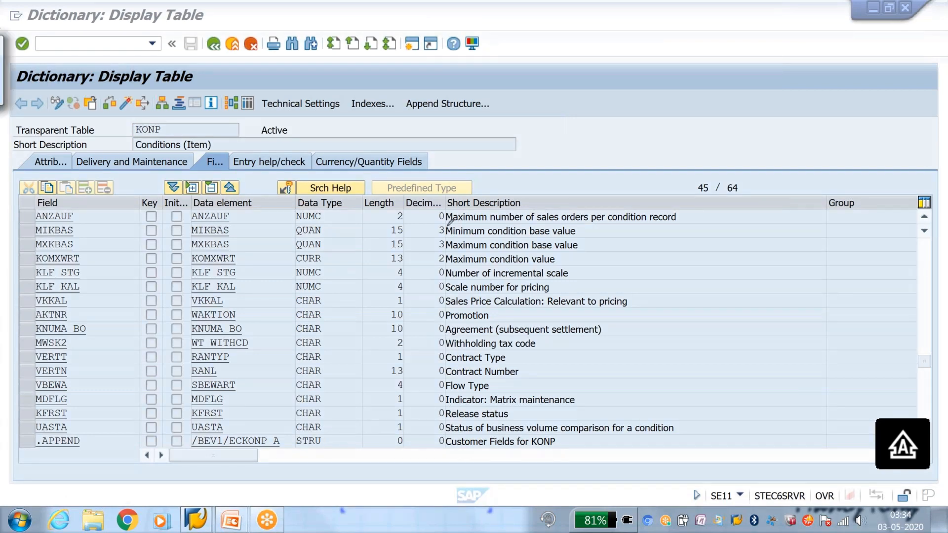
{"action": "left_click_drag", "start_coordinate": [508, 222], "coordinate": [681, 221]}
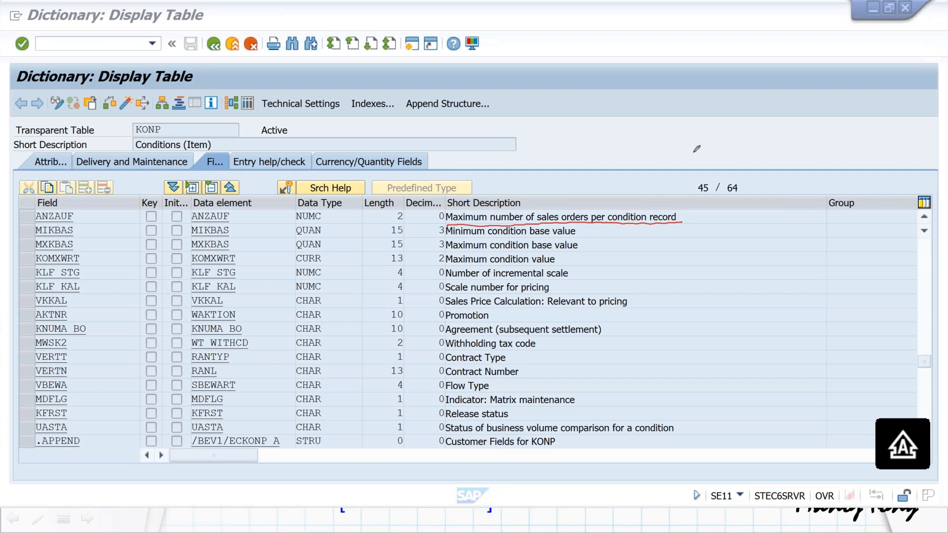
{"action": "left_click", "coordinate": [726, 161]}
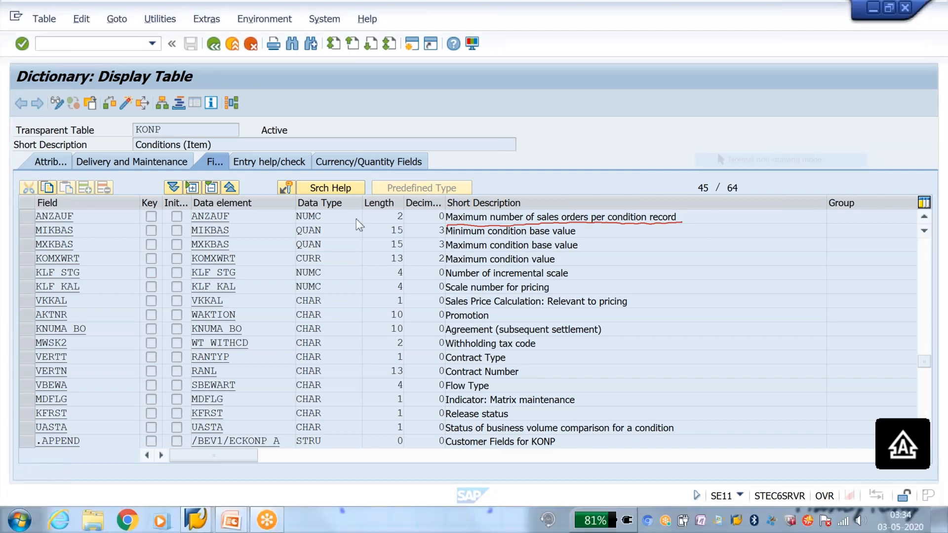
Step: Open the domain of data element ANZAUF and examine the lower and upper limits in its value range
{"action": "double_click", "coordinate": [202, 215]}
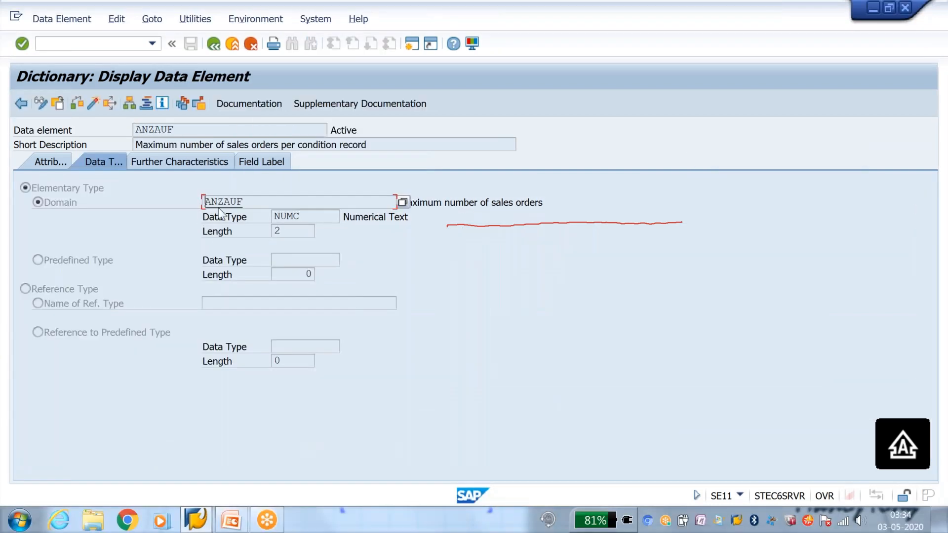
{"action": "double_click", "coordinate": [222, 203]}
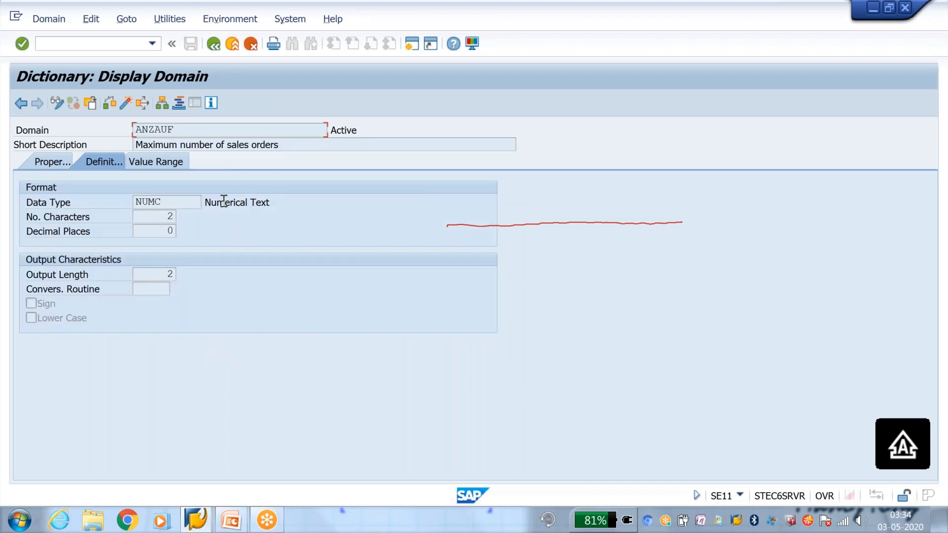
{"action": "left_click", "coordinate": [187, 166]}
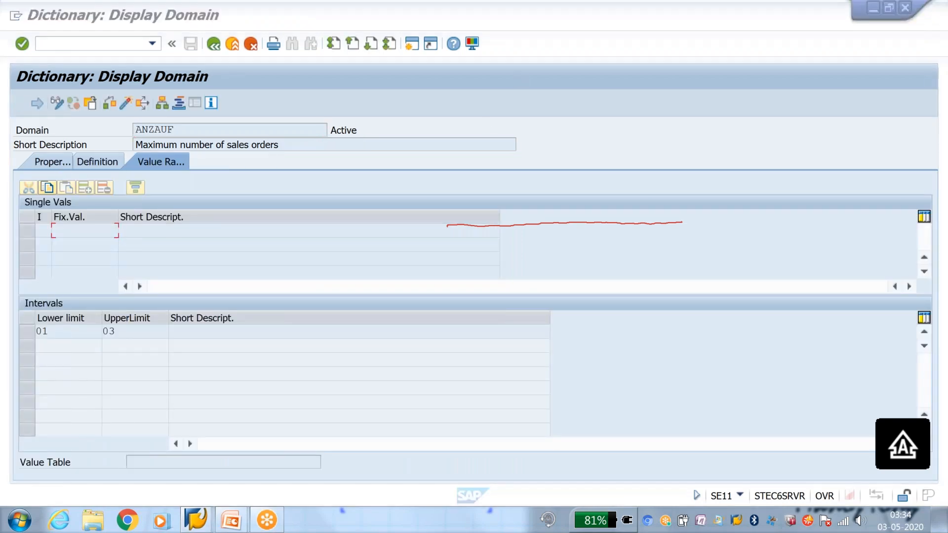
{"action": "right_click", "coordinate": [564, 105]}
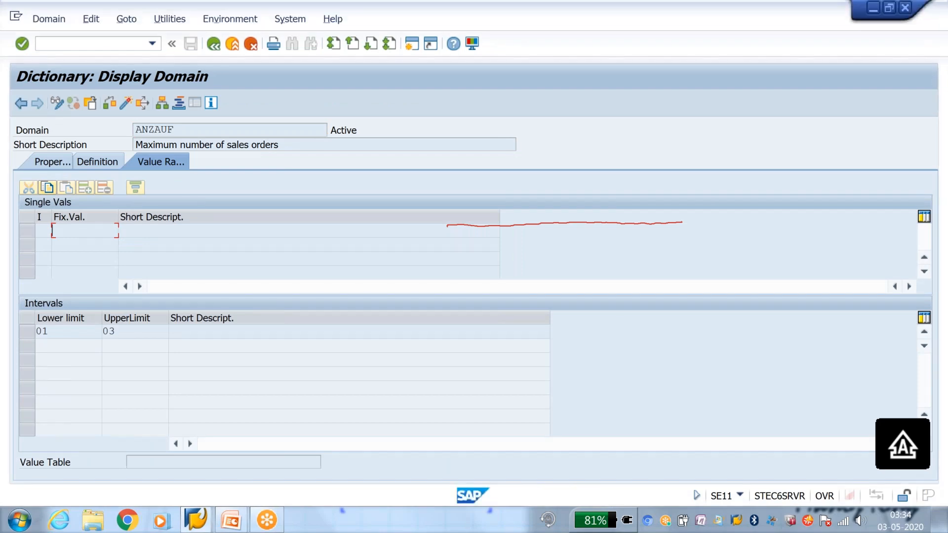
{"action": "left_click", "coordinate": [571, 12]}
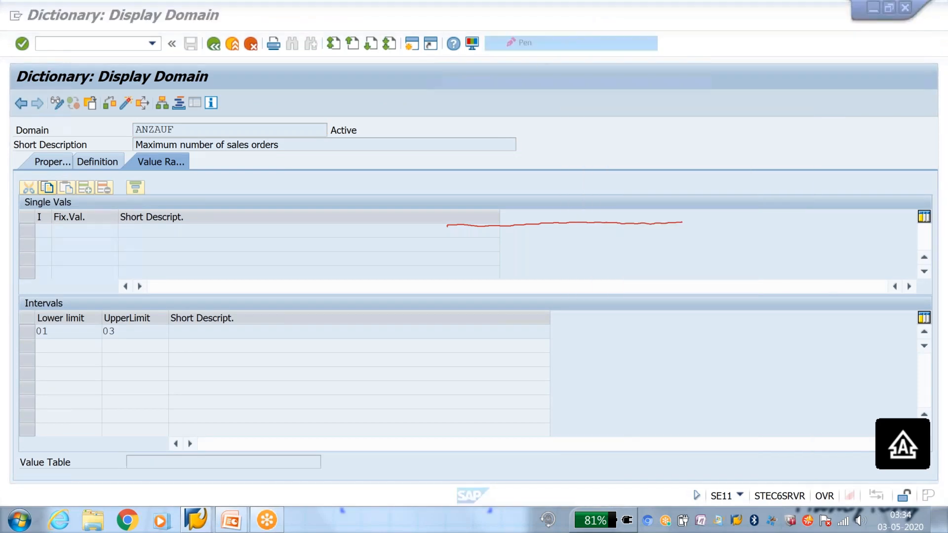
{"action": "mouse_move", "coordinate": [53, 312]}
{"action": "left_mouse_down"}
{"action": "mouse_move", "coordinate": [47, 345]}
{"action": "mouse_move", "coordinate": [56, 316]}
{"action": "left_mouse_up"}
{"action": "mouse_move", "coordinate": [158, 312]}
{"action": "left_mouse_down"}
{"action": "mouse_move", "coordinate": [114, 300]}
{"action": "mouse_move", "coordinate": [133, 351]}
{"action": "mouse_move", "coordinate": [119, 304]}
{"action": "mouse_move", "coordinate": [196, 326]}
{"action": "left_mouse_up"}
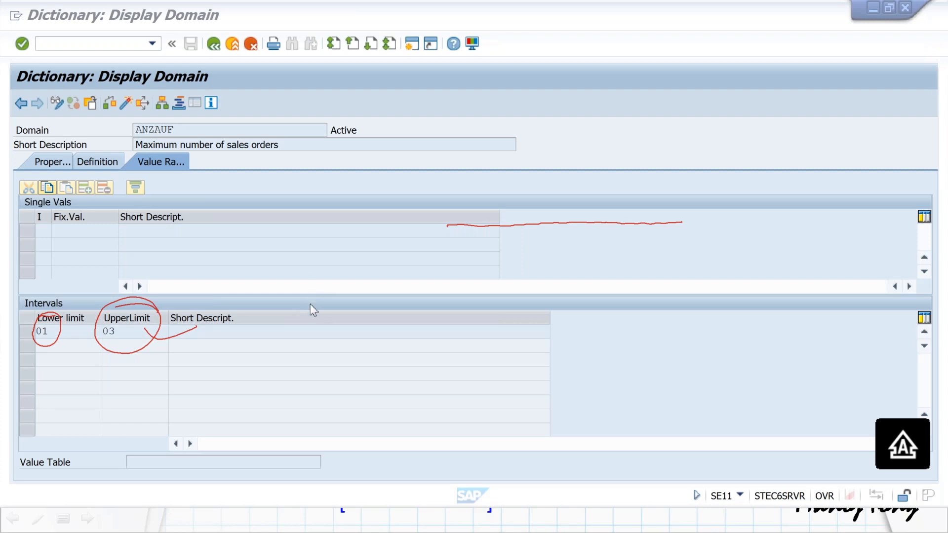
{"action": "key", "text": "Escape"}
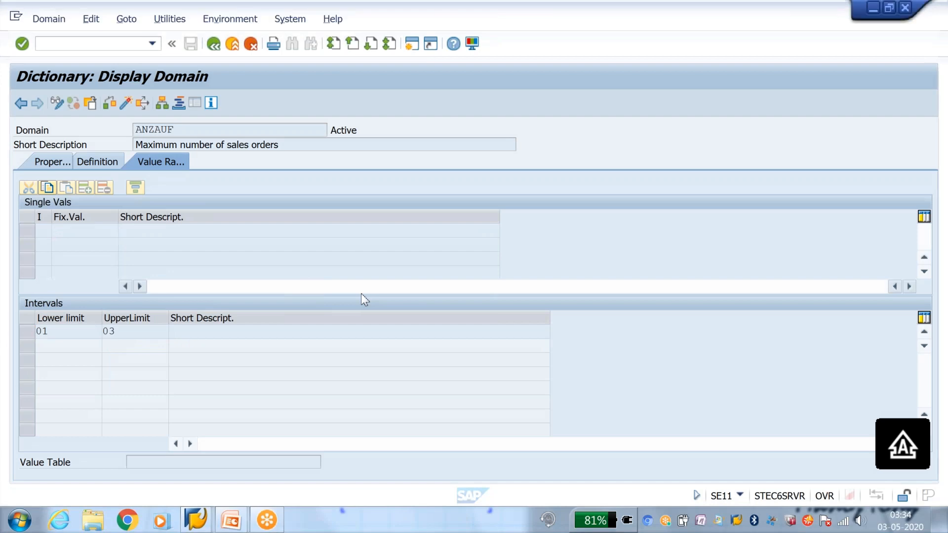
Step: Switch to the PowerPoint slide show and advance the presentation
{"action": "key", "text": "alt+Tab"}
{"action": "left_click", "coordinate": [361, 294]}
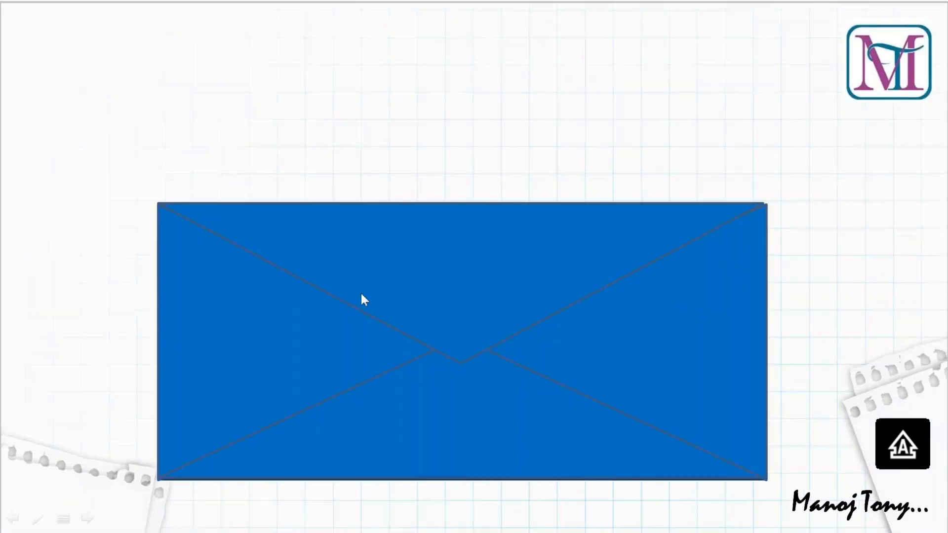